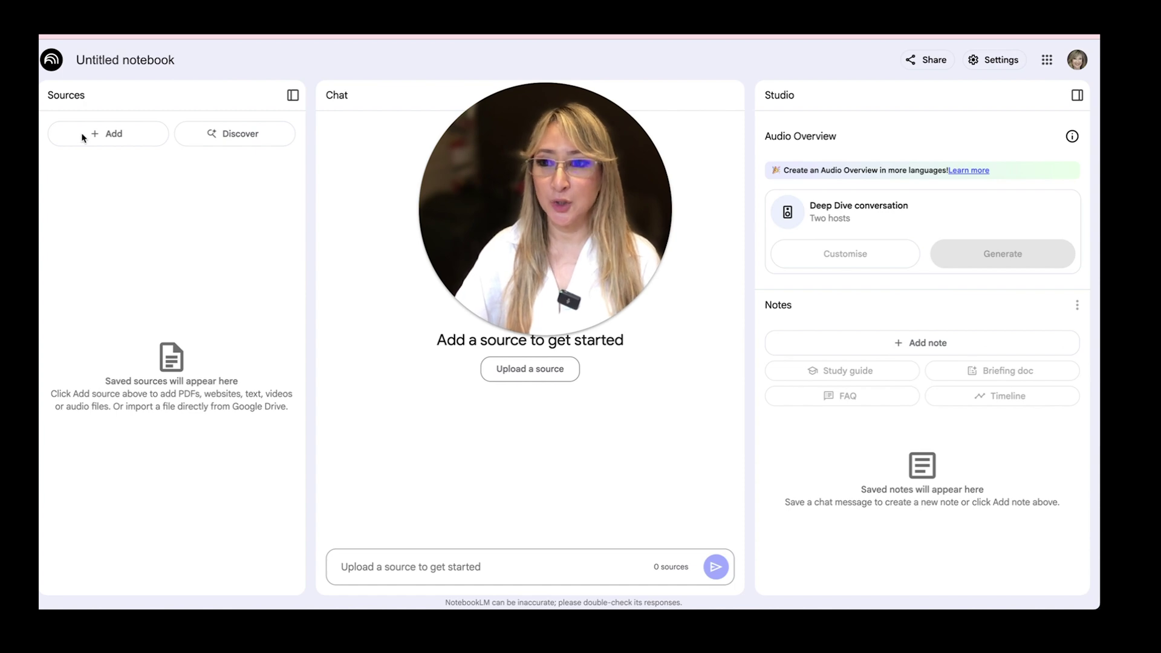
- Open the Add sources dialog for the empty untitled notebook, showing 0 of 50 sources used
click(98, 139)
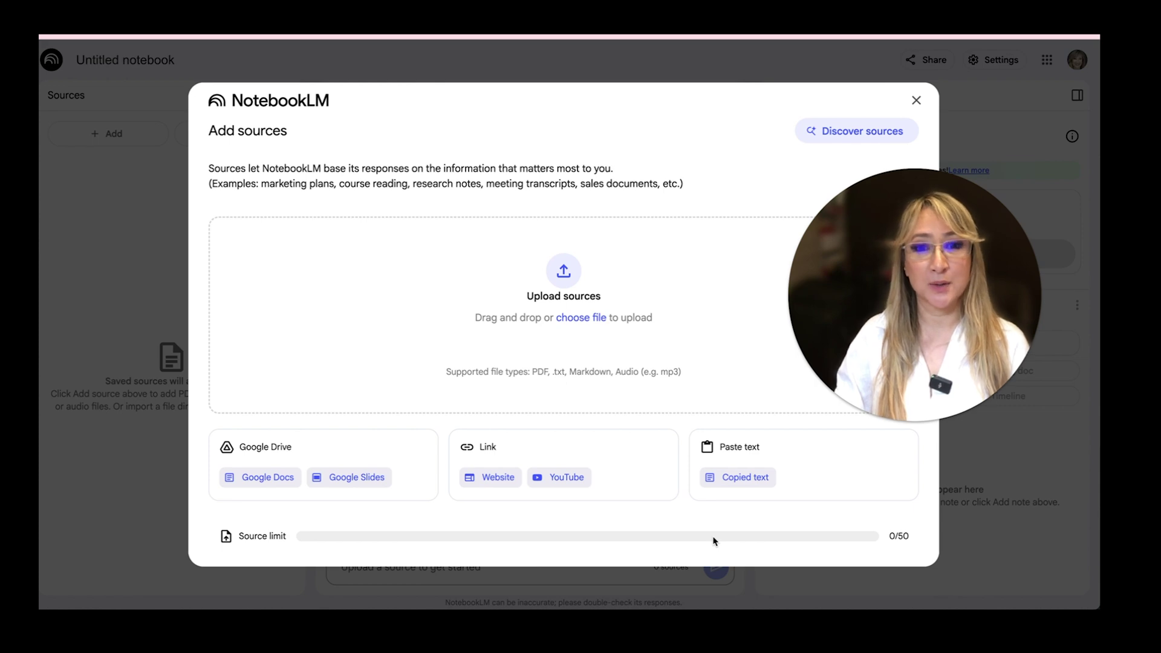
- Use Discover sources to search for AI-powered pedagogy and the latest AI advancements in education
click(826, 135)
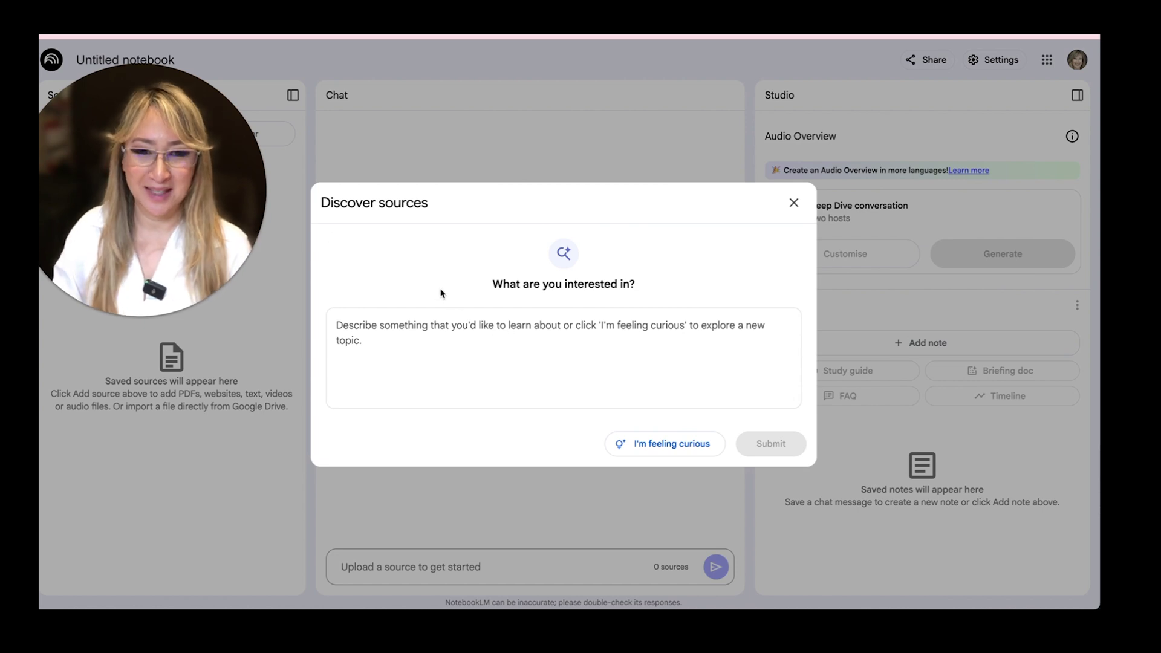
click(392, 321)
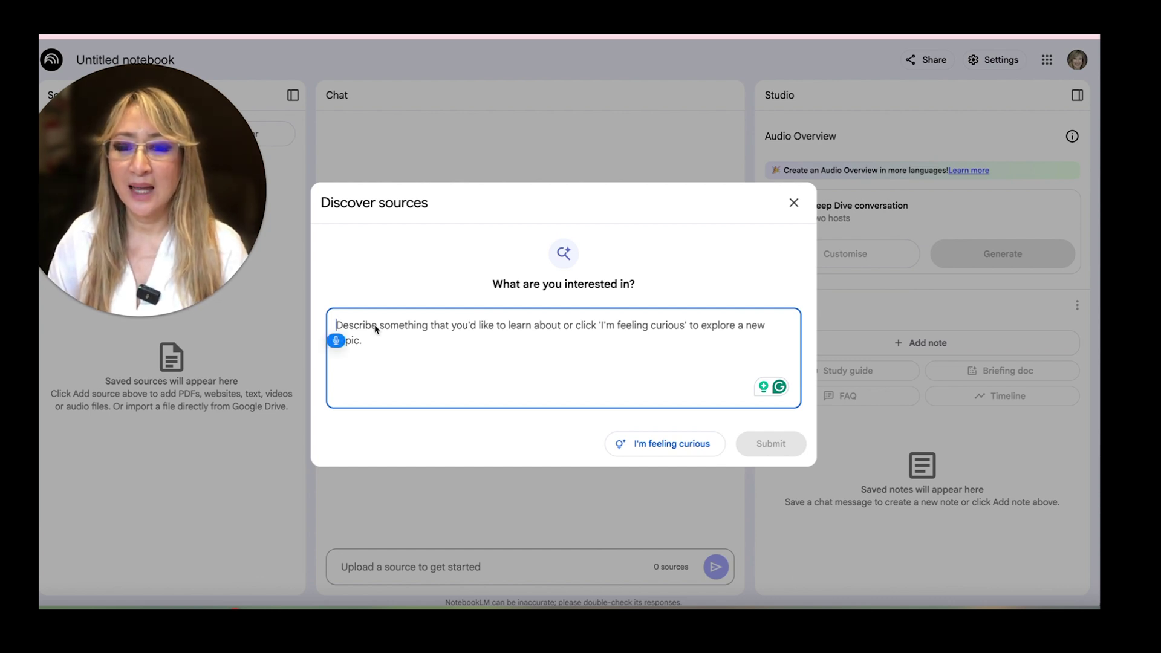
text(Okay)
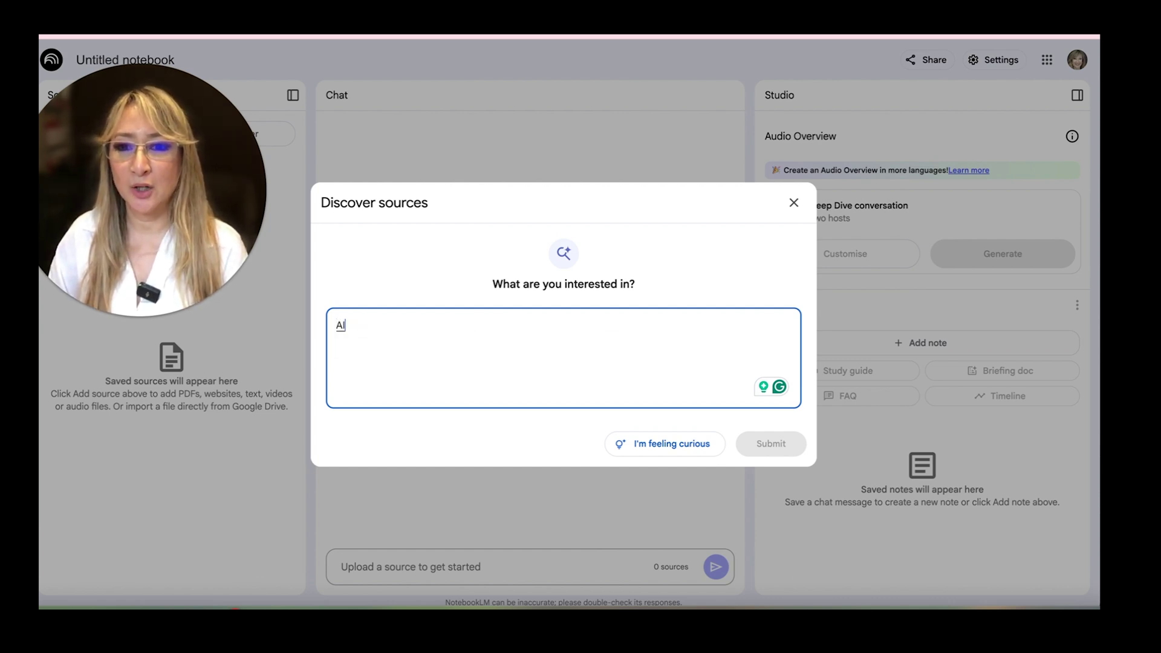
text( powered pedagogy and)
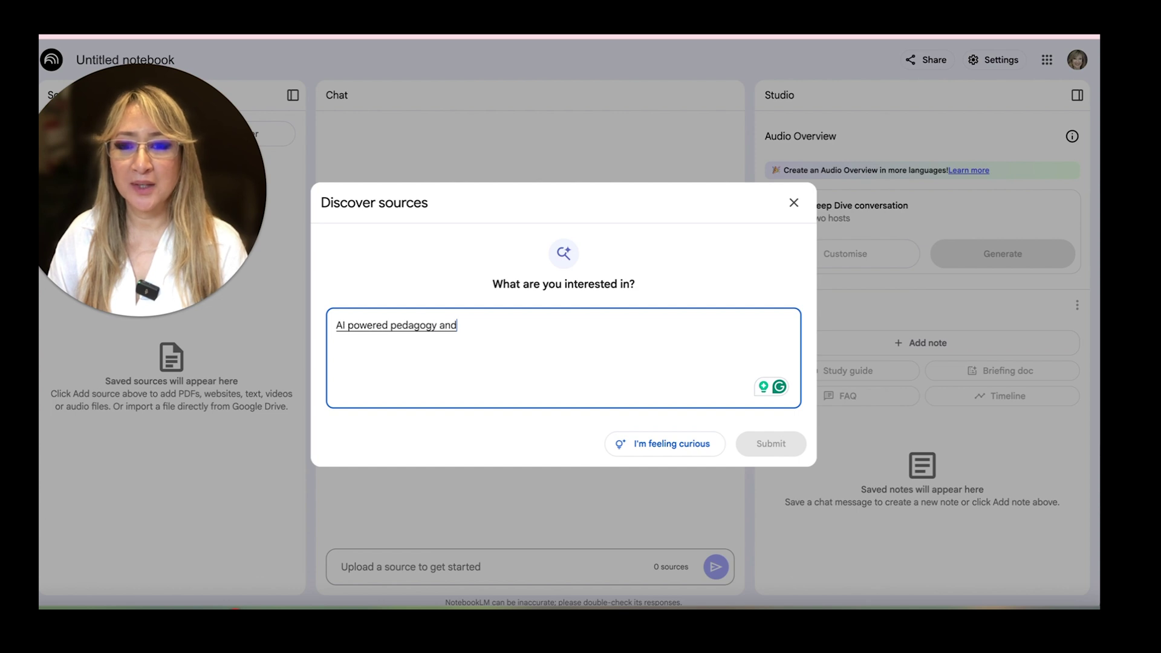
text( also the latest news)
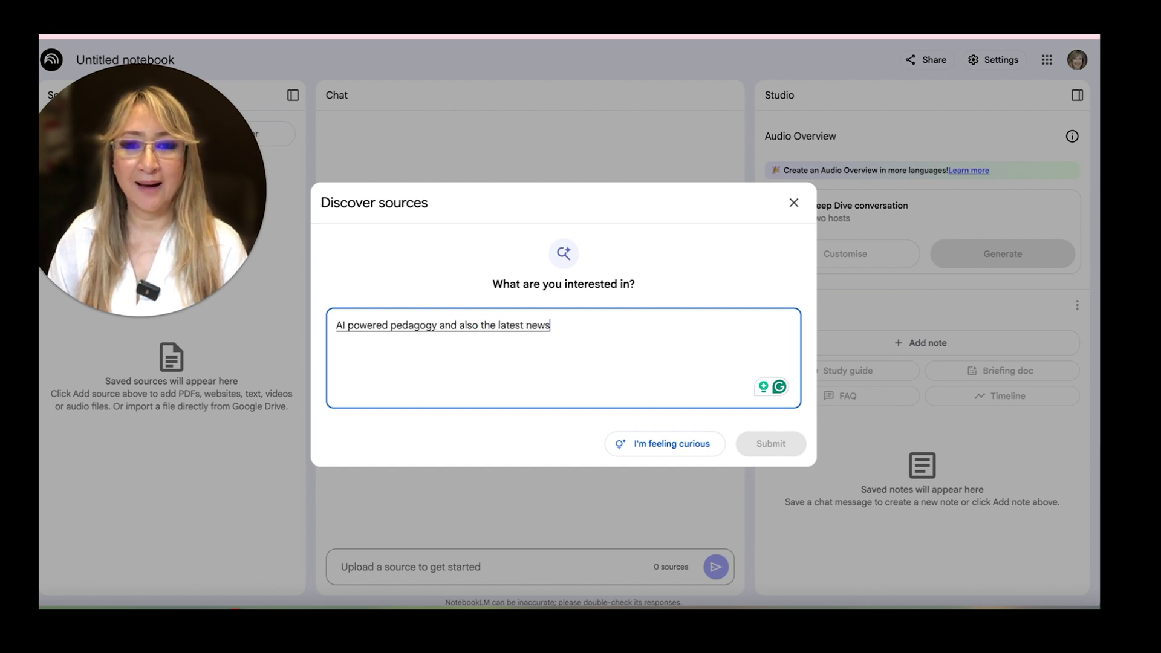
text( on AI)
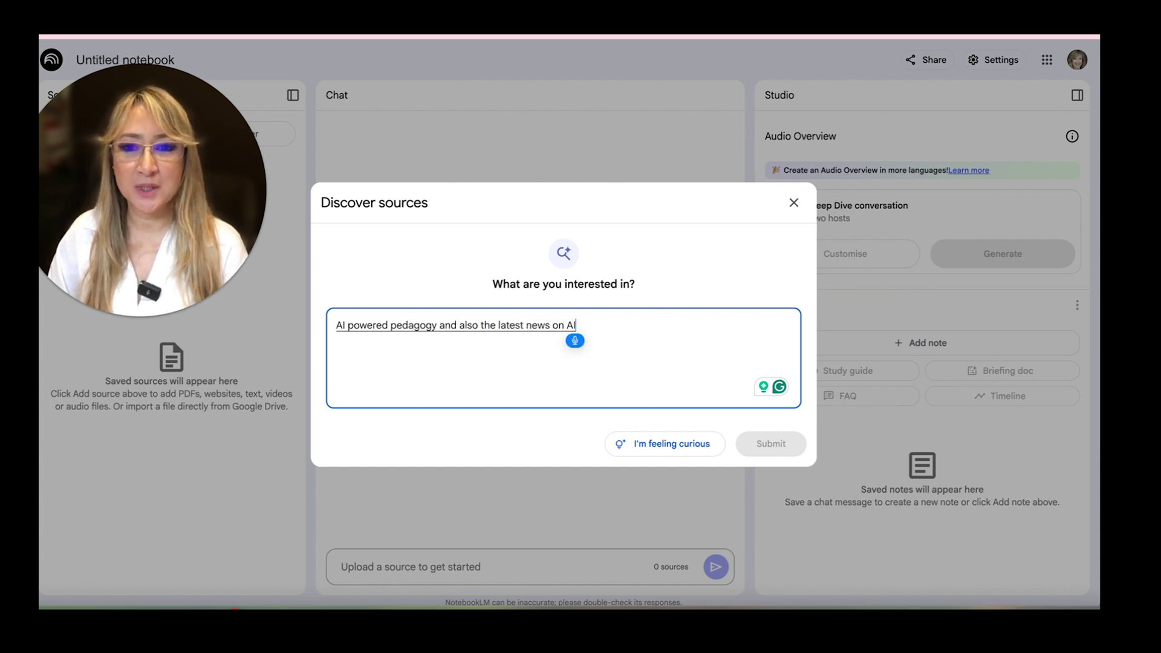
text(. Advancements in terms of education)
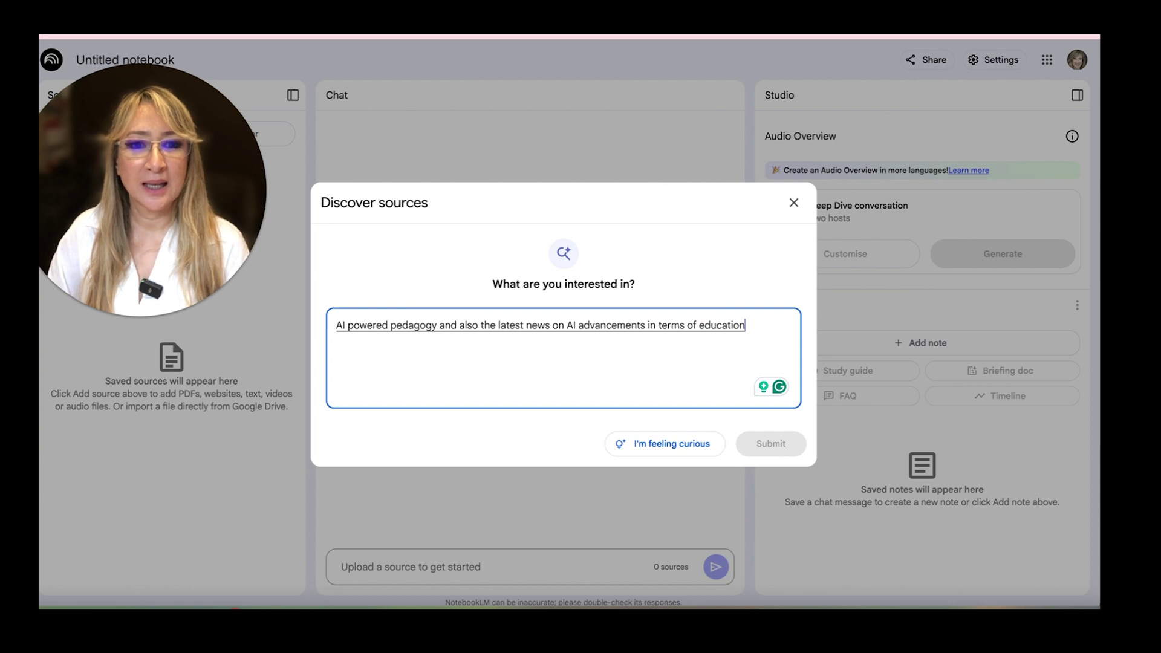
text(, and)
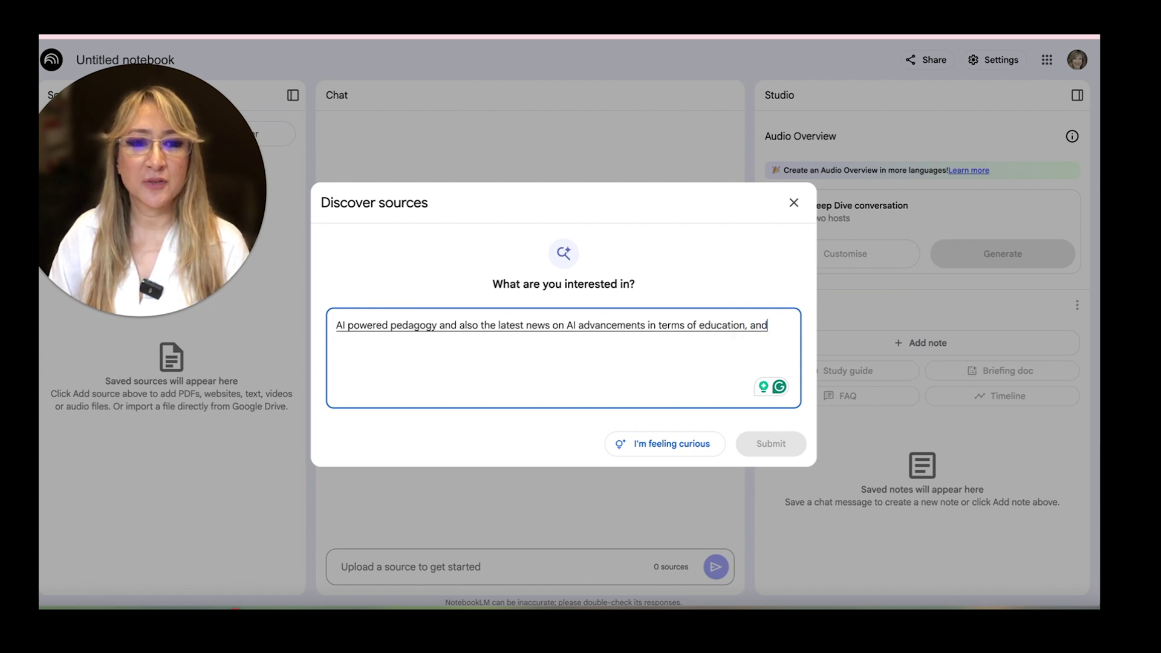
text( who is focusing)
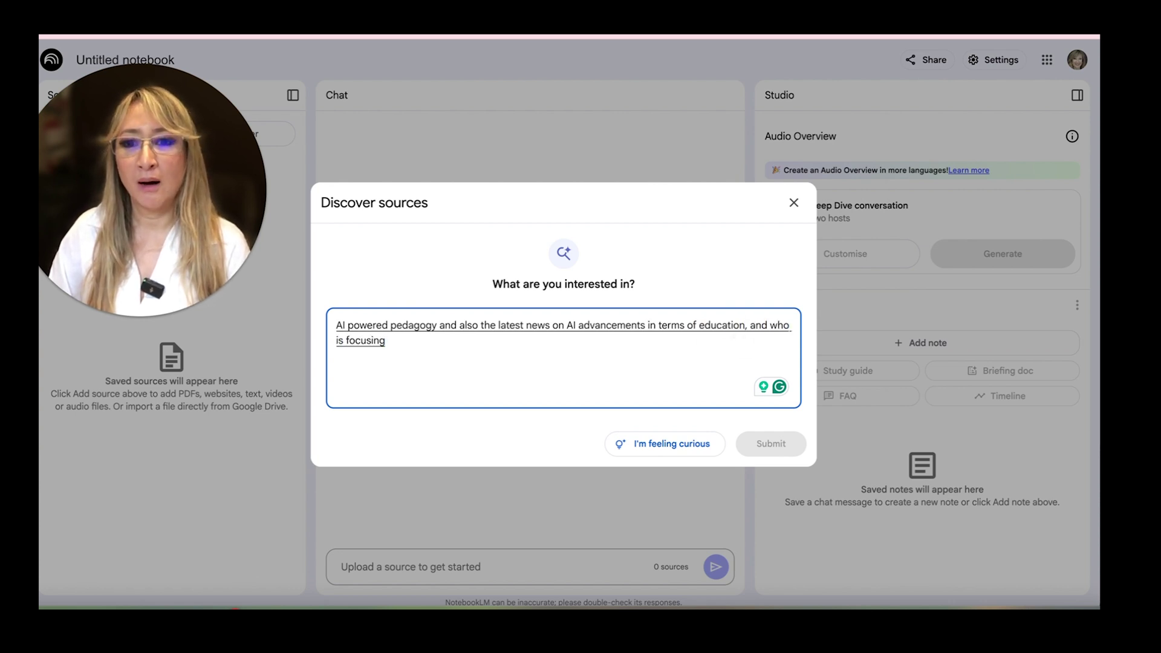
text( more on)
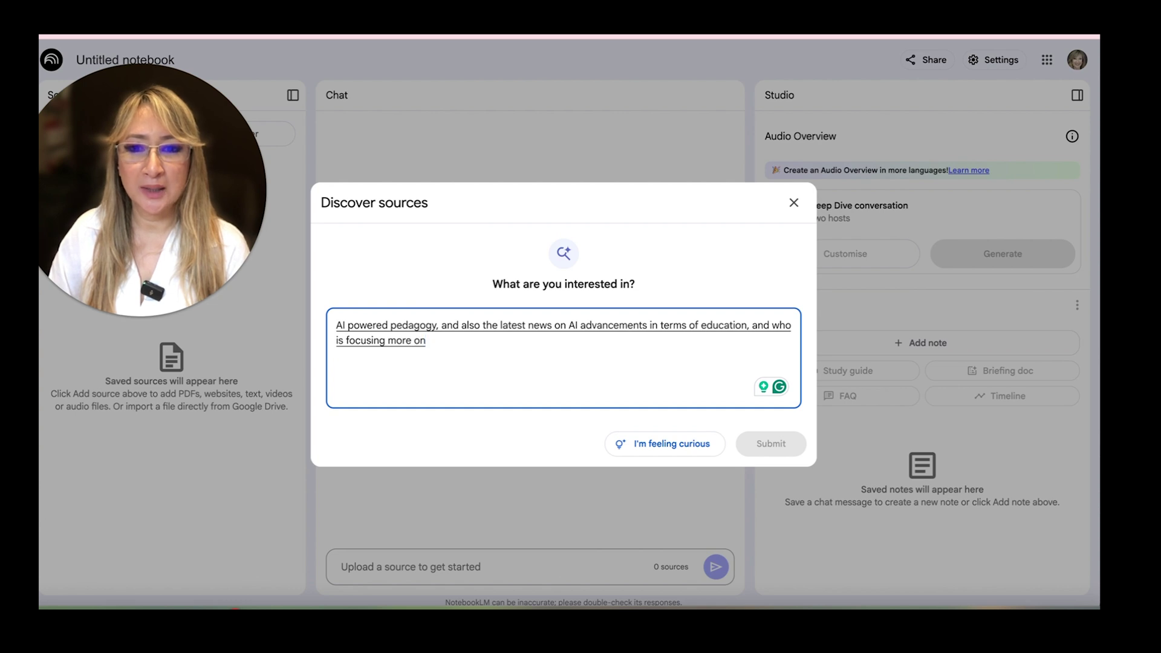
text( teaching and learning and then)
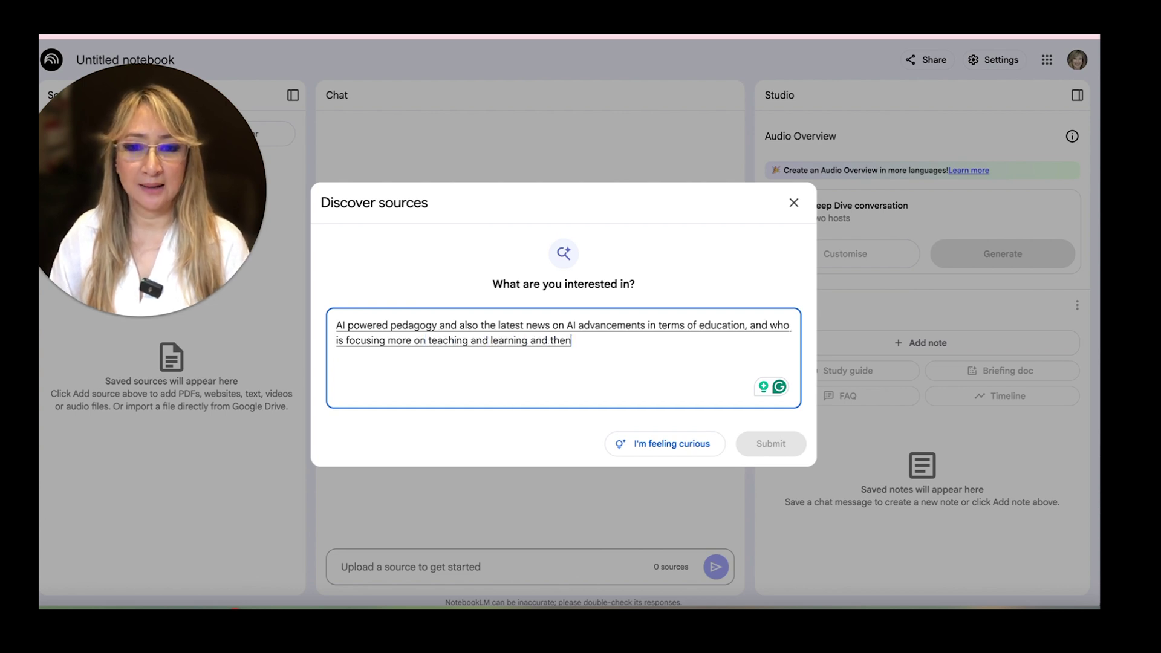
text( using AI tools to)
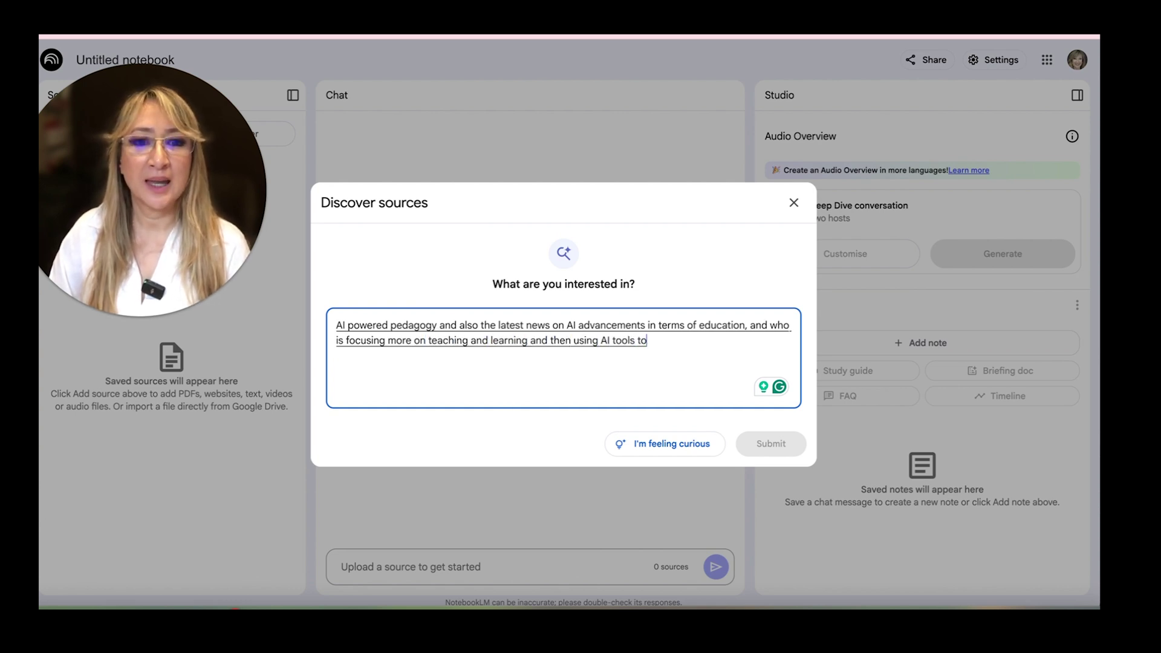
text( serve education)
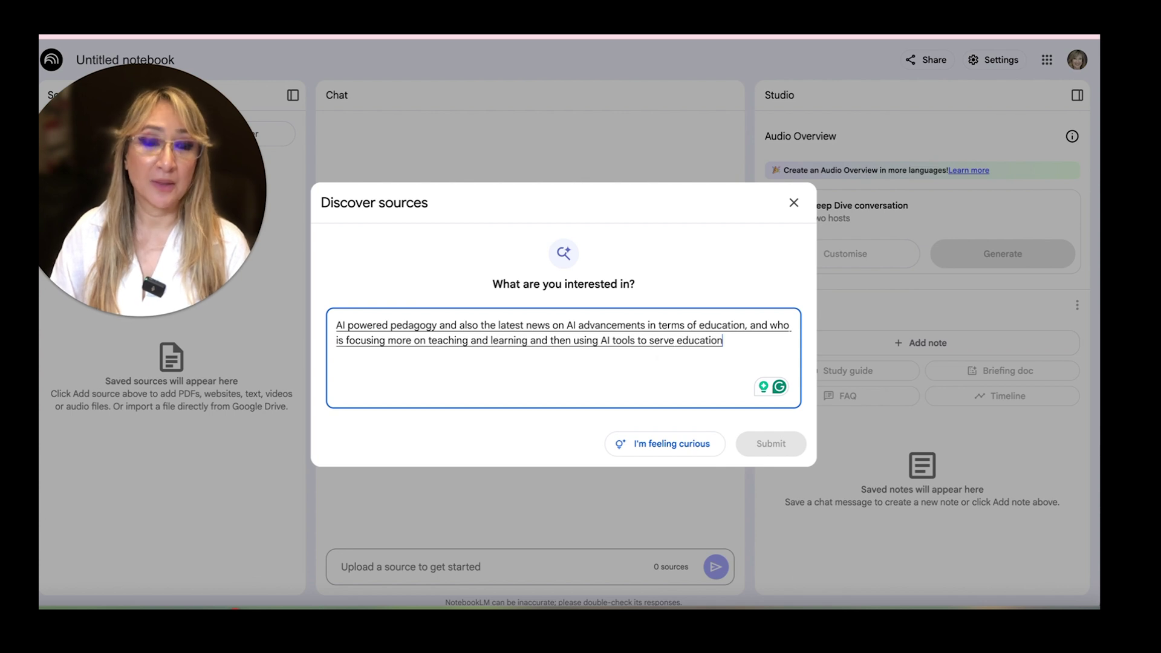
text( rather than the other way round)
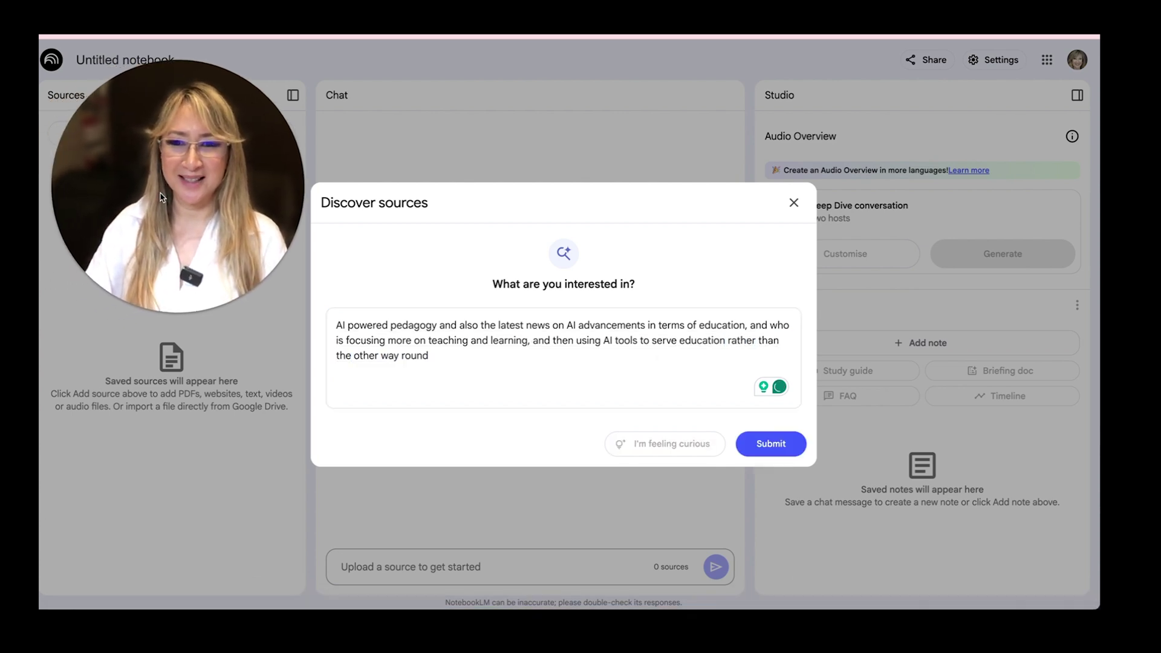
click(782, 450)
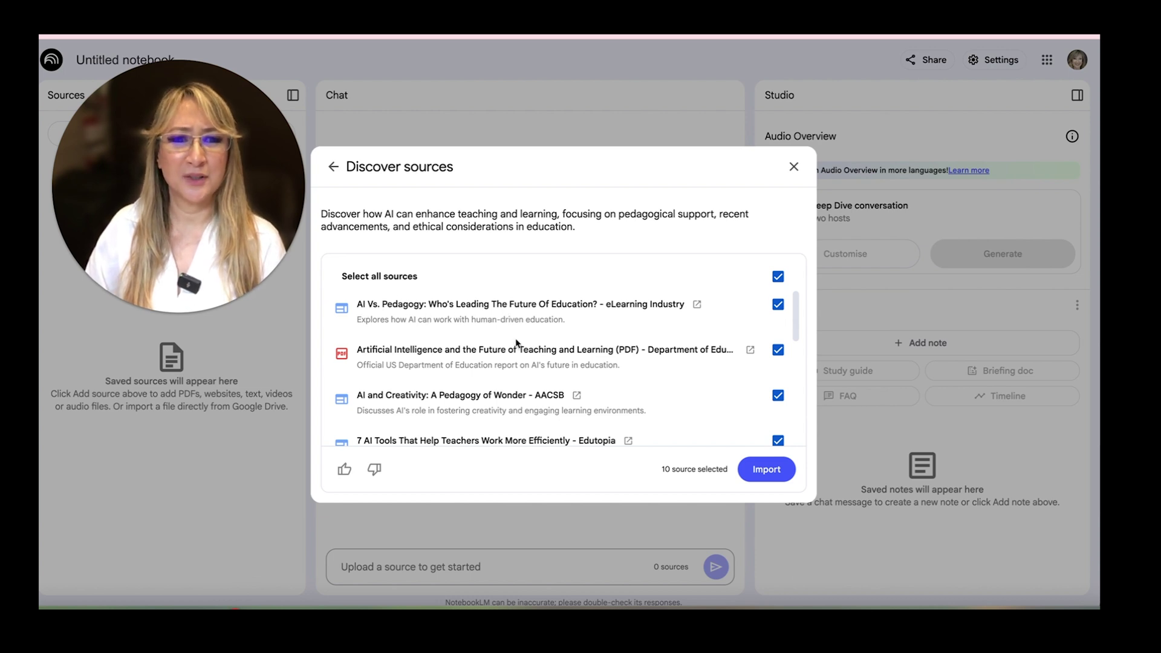
- Review the ten checked suggested sources and import all of them into the notebook
scroll(557, 317, down, 1)
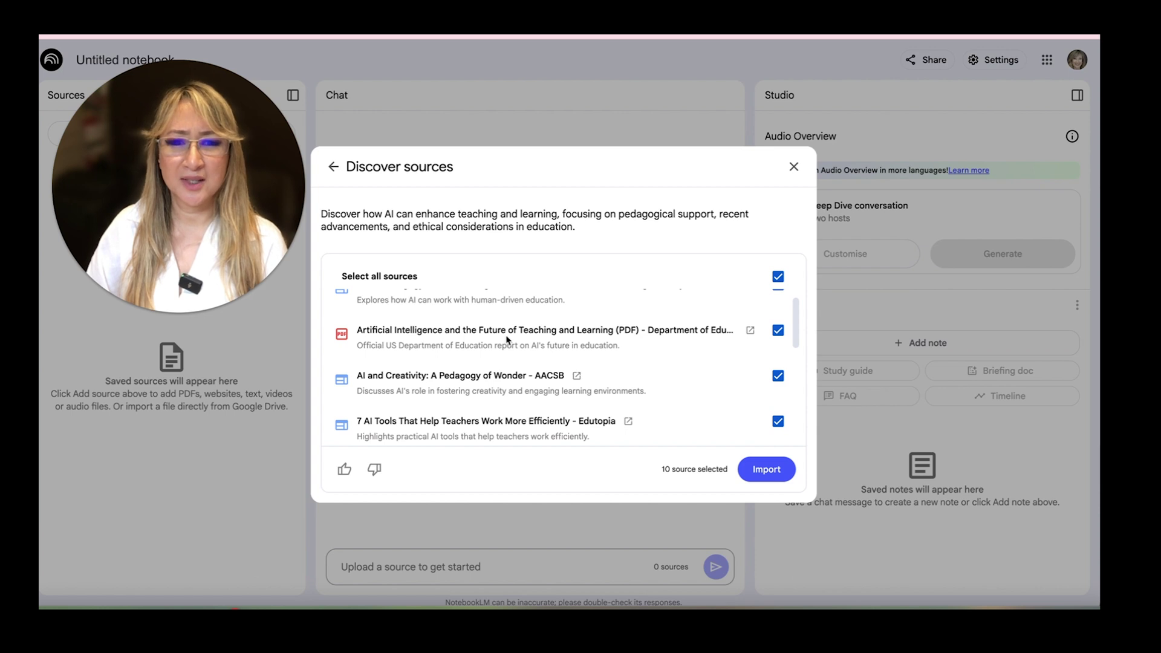
scroll(526, 365, down, 1)
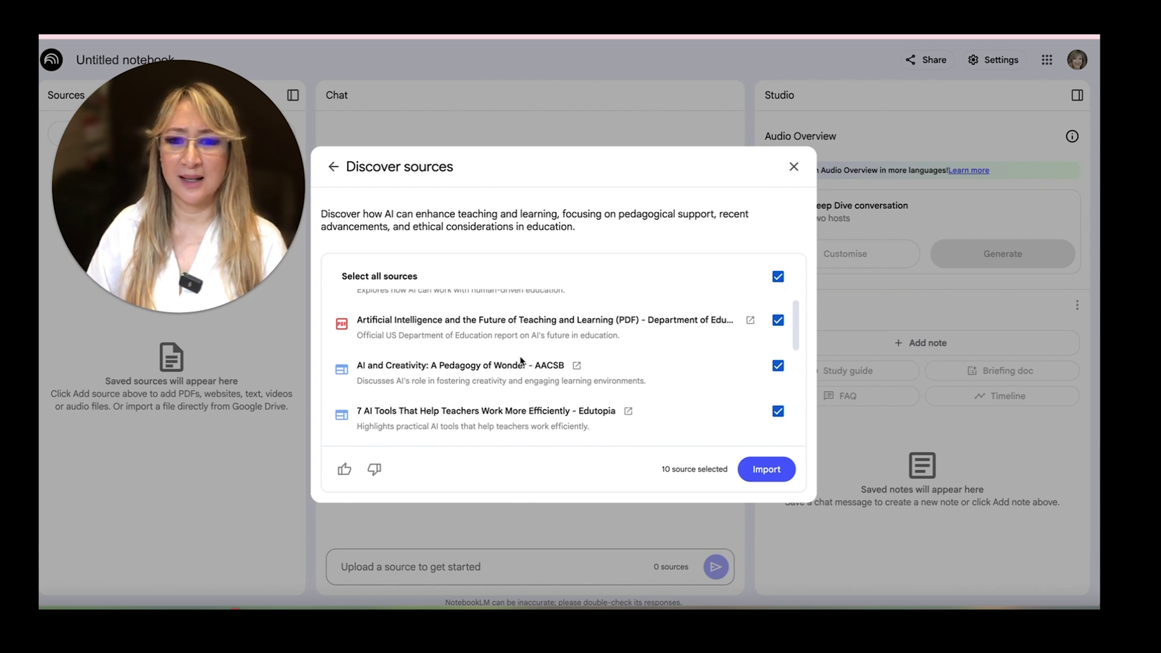
scroll(399, 371, down, 3)
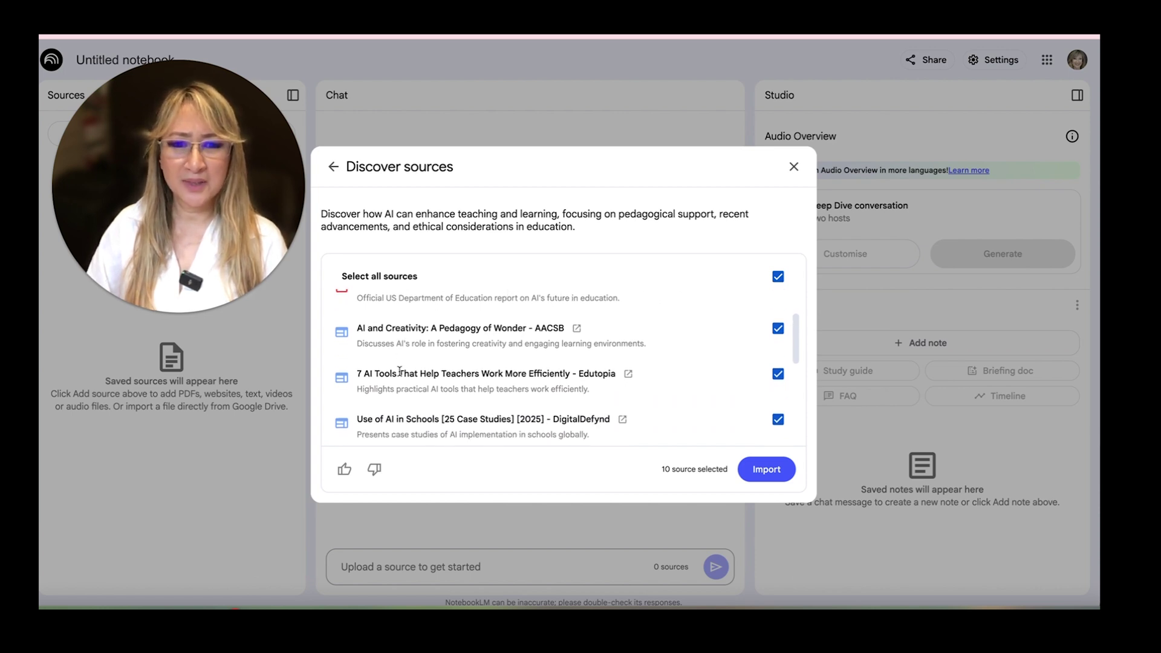
scroll(393, 375, down, 1)
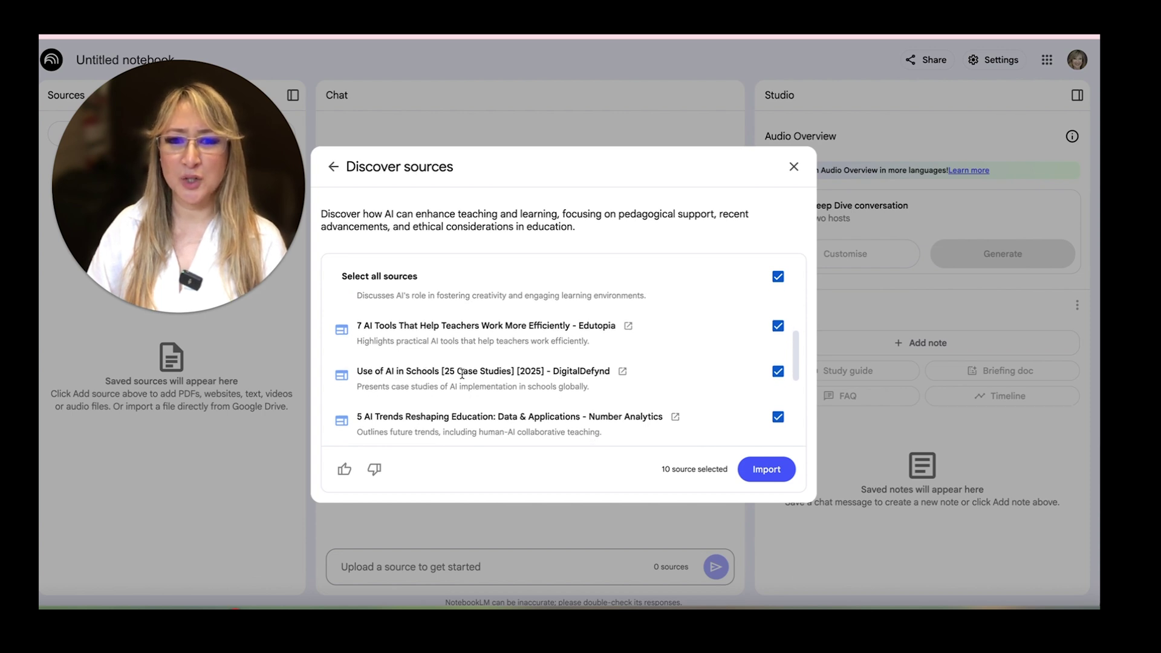
scroll(504, 374, down, 3)
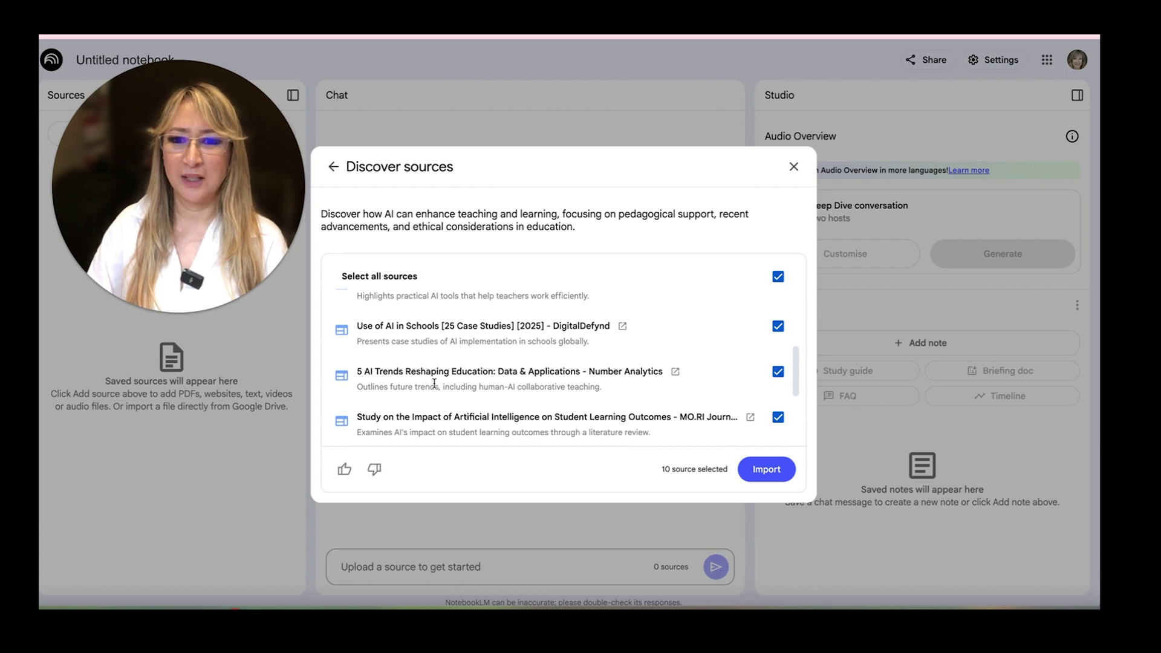
scroll(434, 383, down, 5)
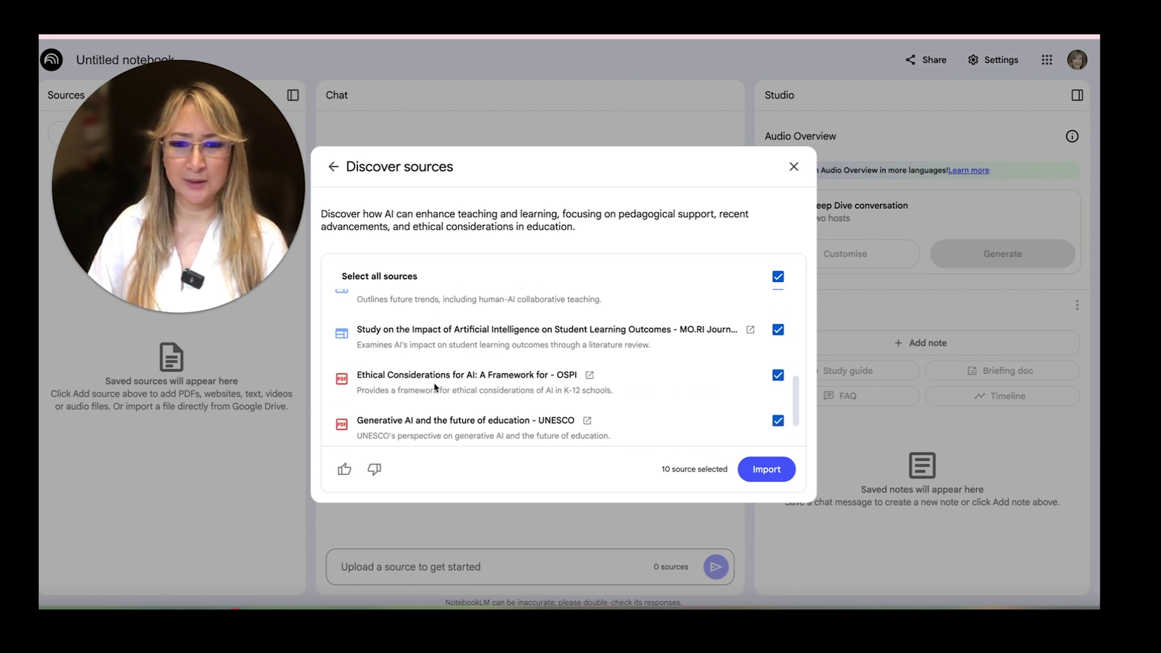
scroll(434, 387, down, 3)
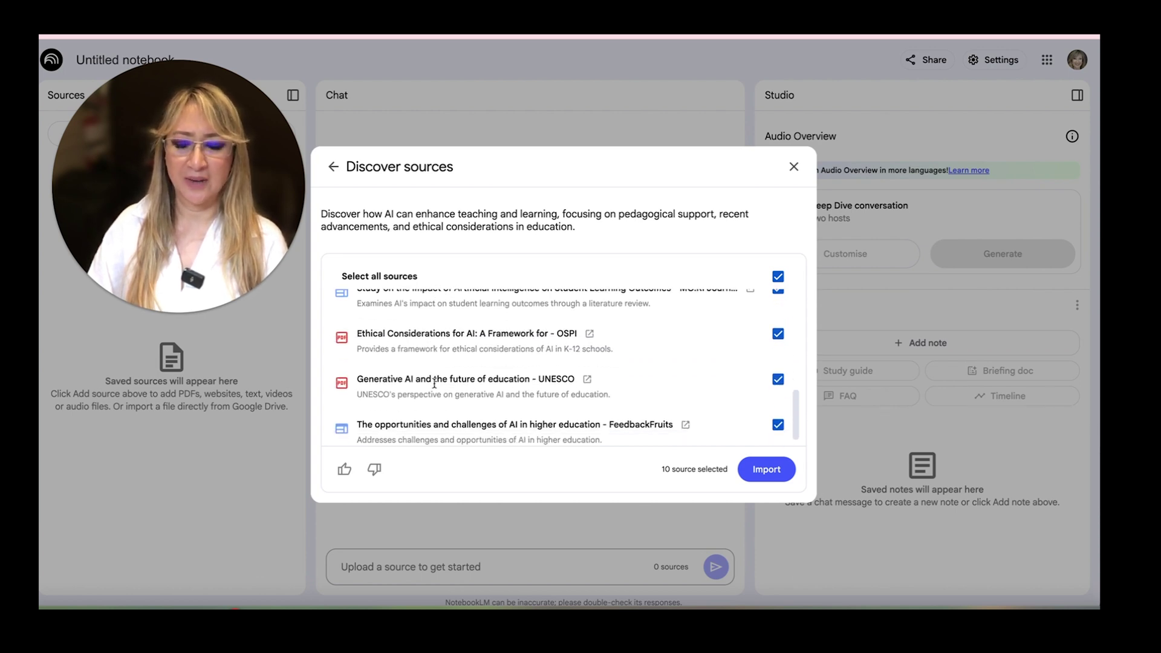
click(763, 469)
- Wait for the ten sources to load, the 'Artificial Intelligence in Education' title, and the summary
drag(162, 154, 843, 121)
click(840, 281)
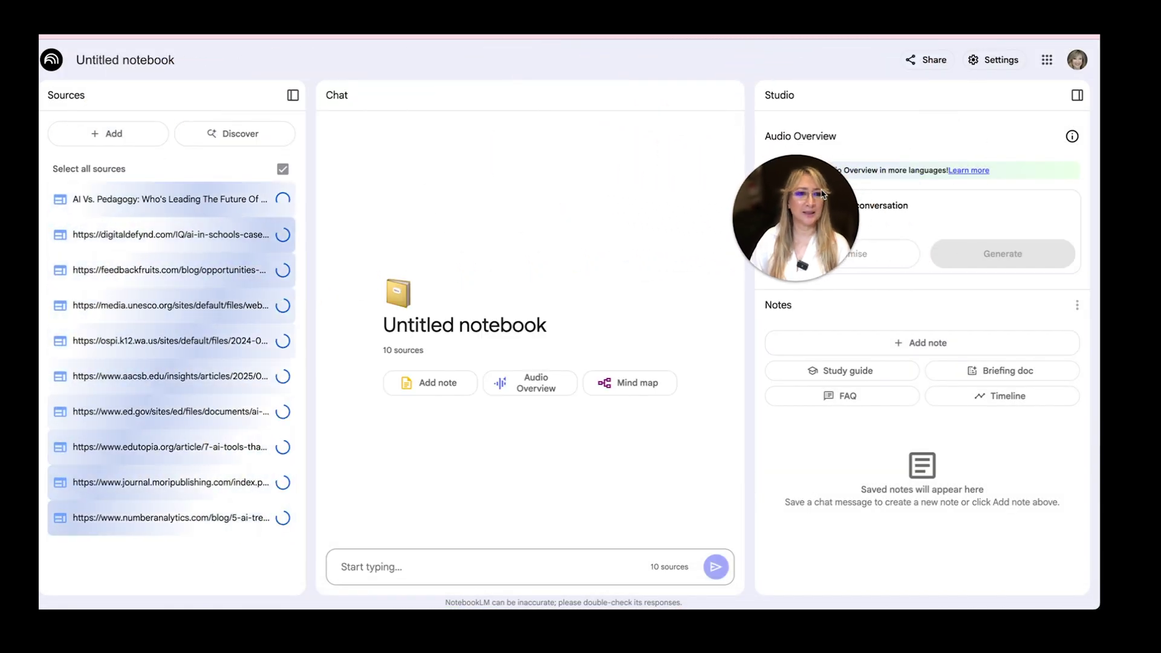
drag(804, 219, 996, 142)
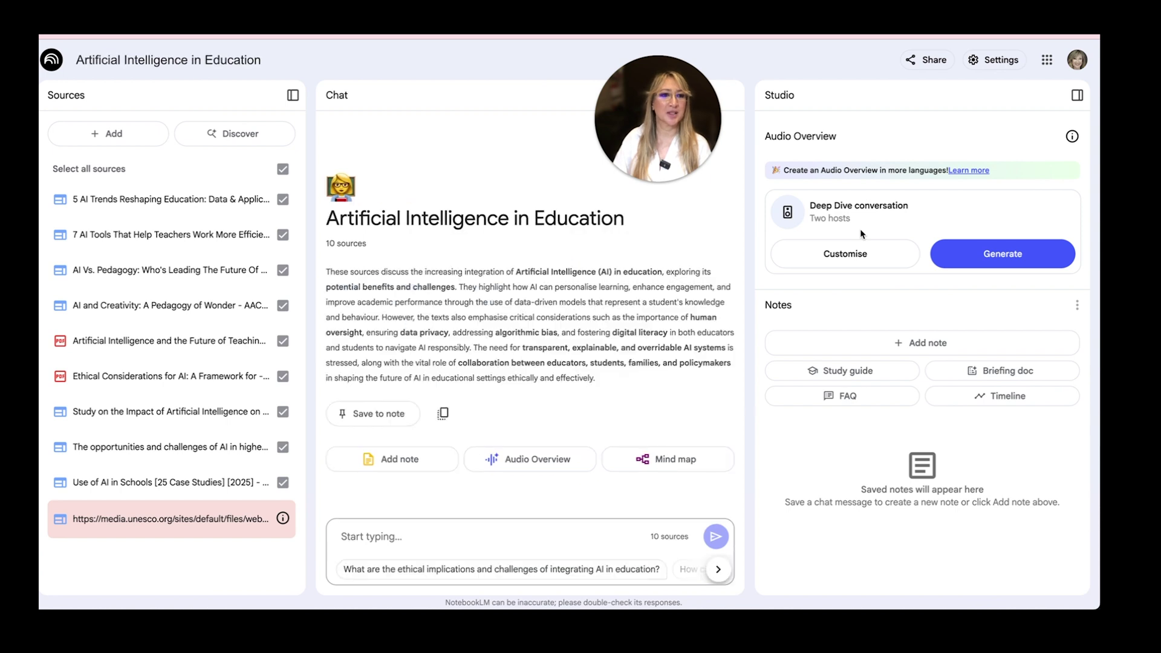
- Read the Audio Overviews help article down through its supported languages list and back to the top
click(968, 171)
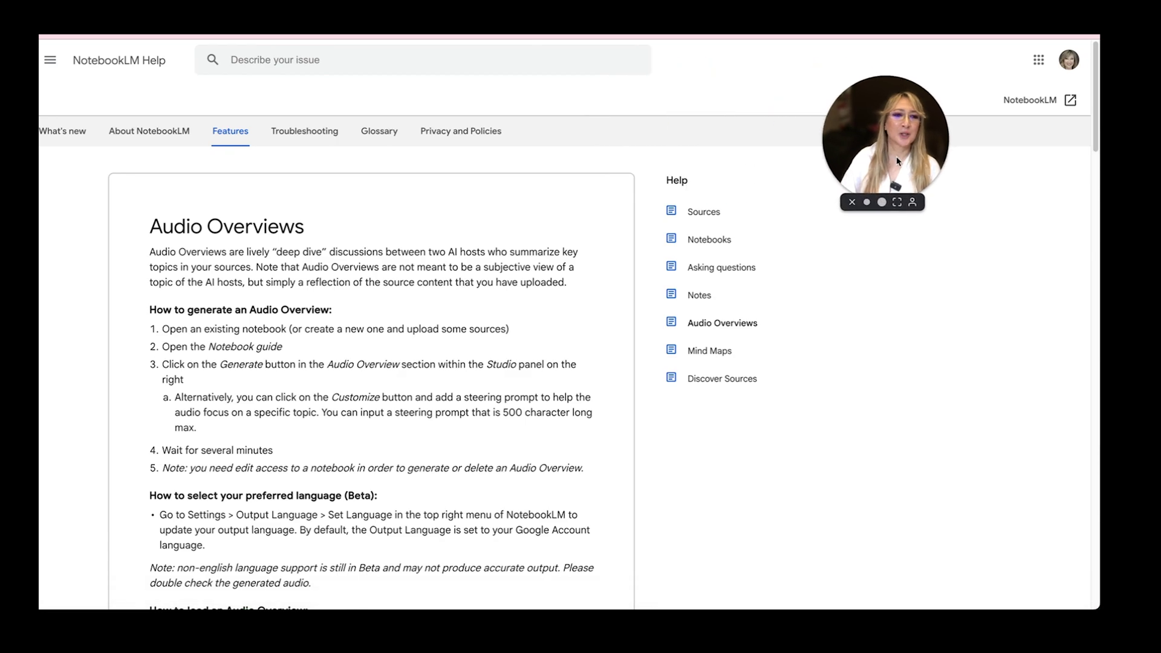
scroll(304, 344, down, 5)
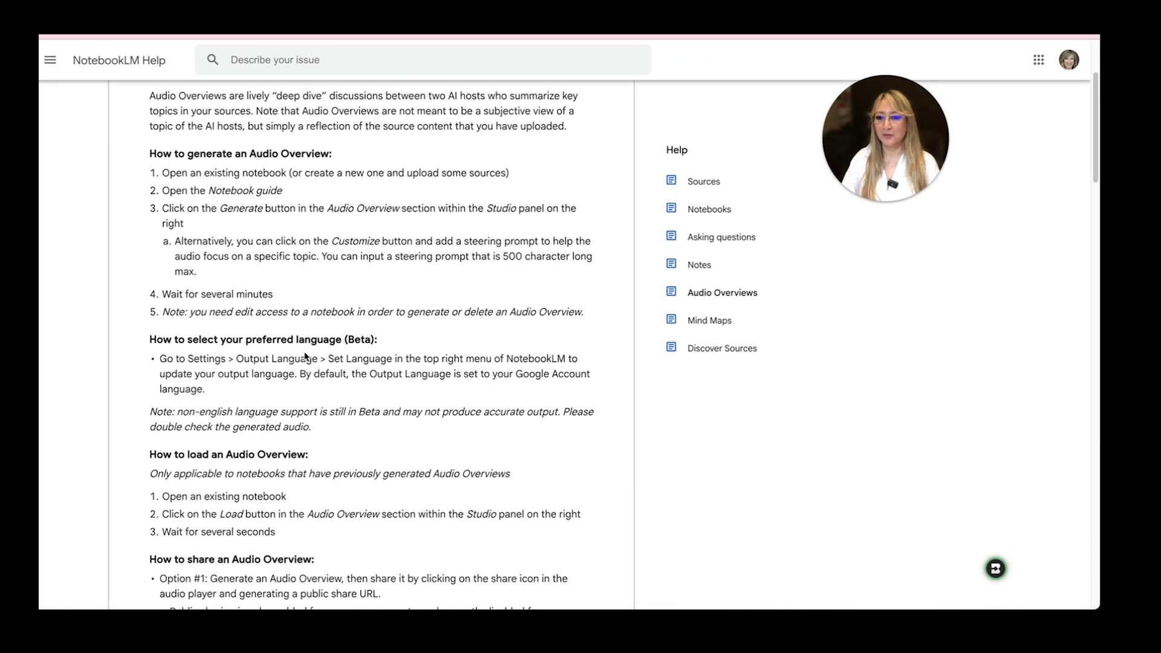
scroll(305, 356, down, 13)
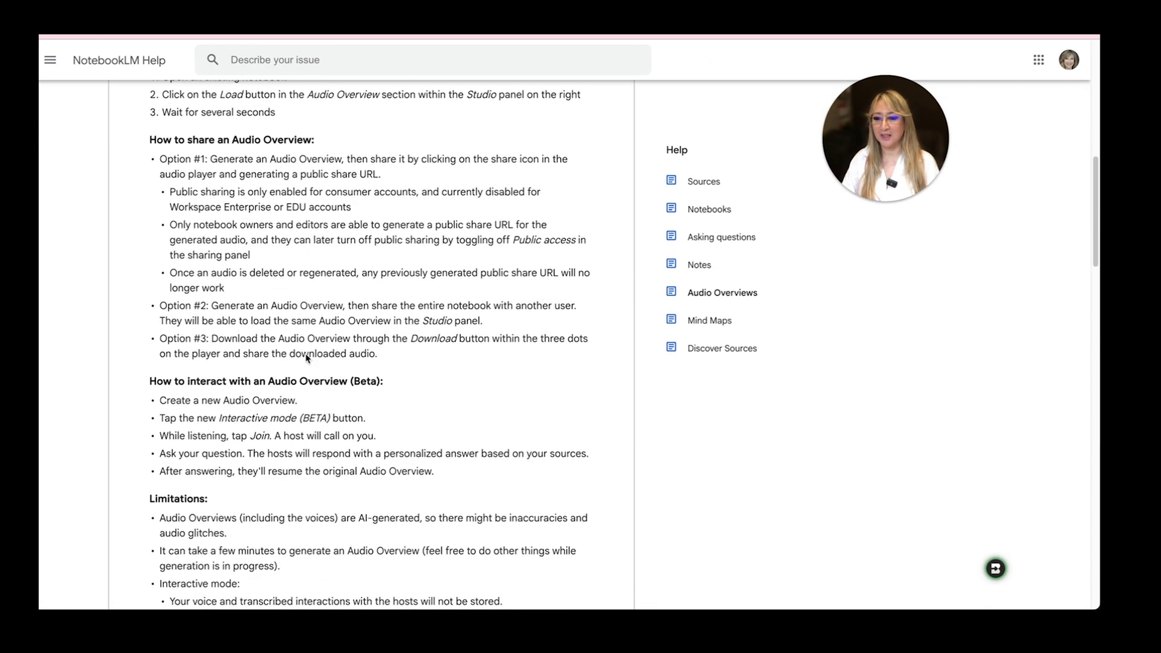
scroll(306, 359, down, 5)
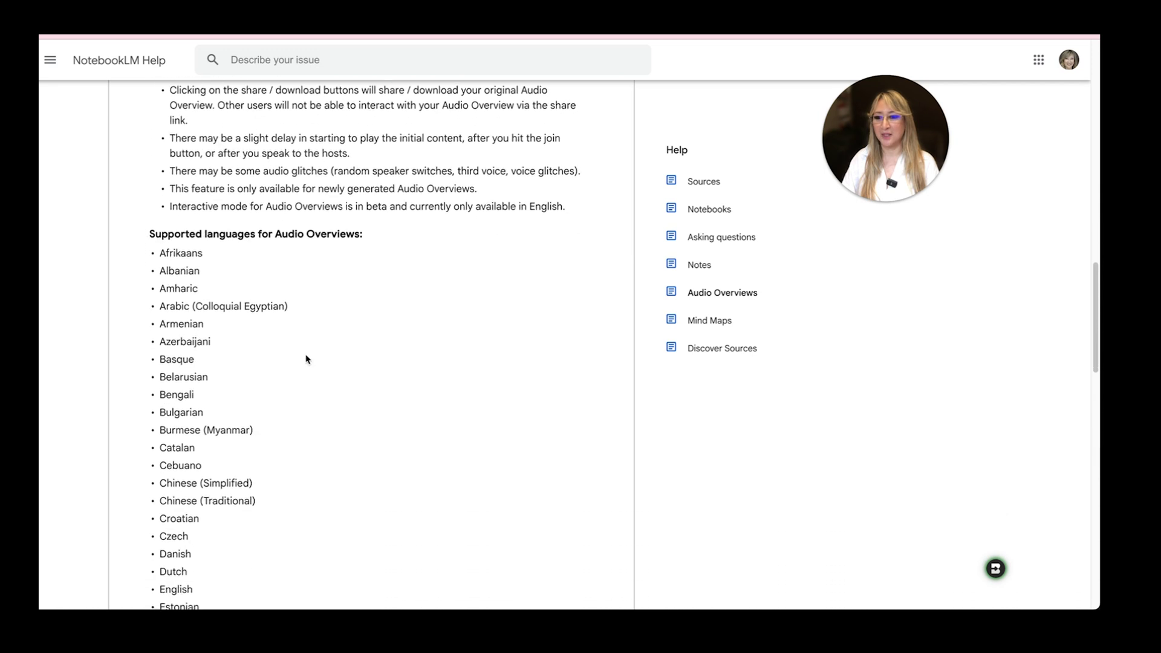
scroll(307, 360, down, 4)
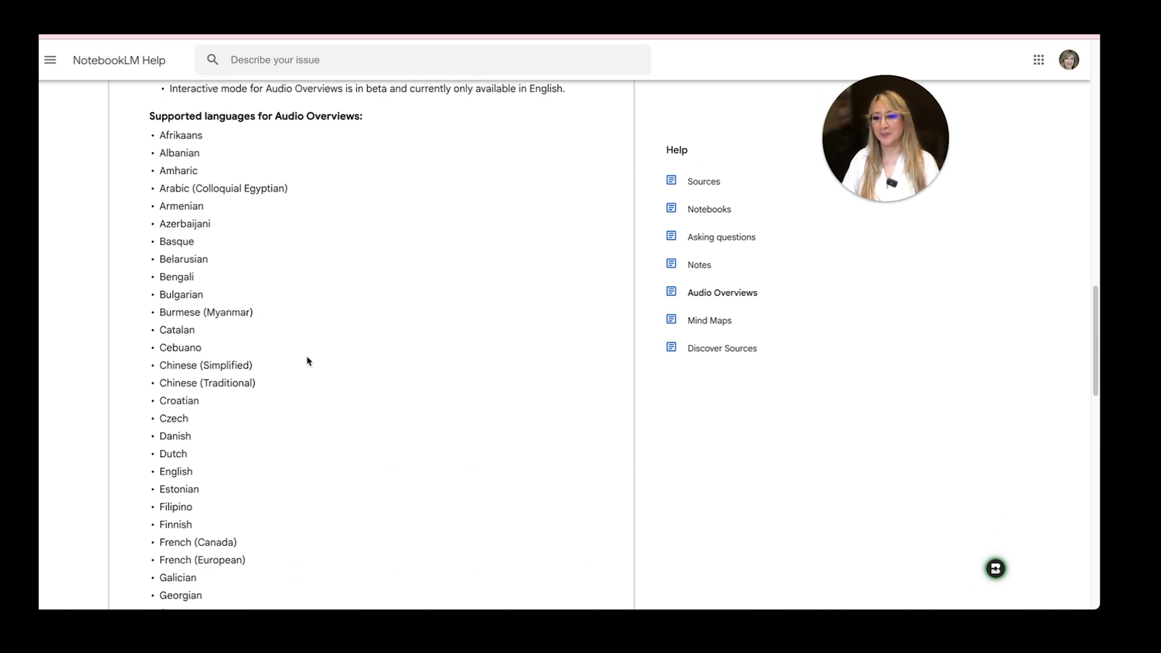
scroll(308, 362, down, 6)
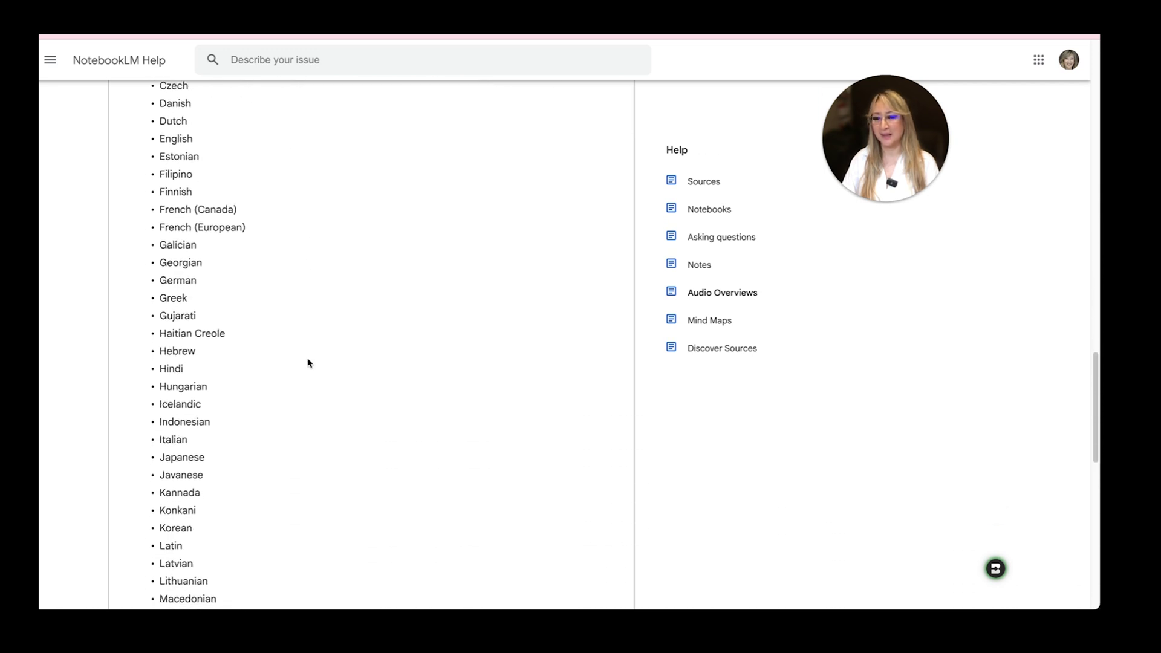
scroll(307, 362, down, 4)
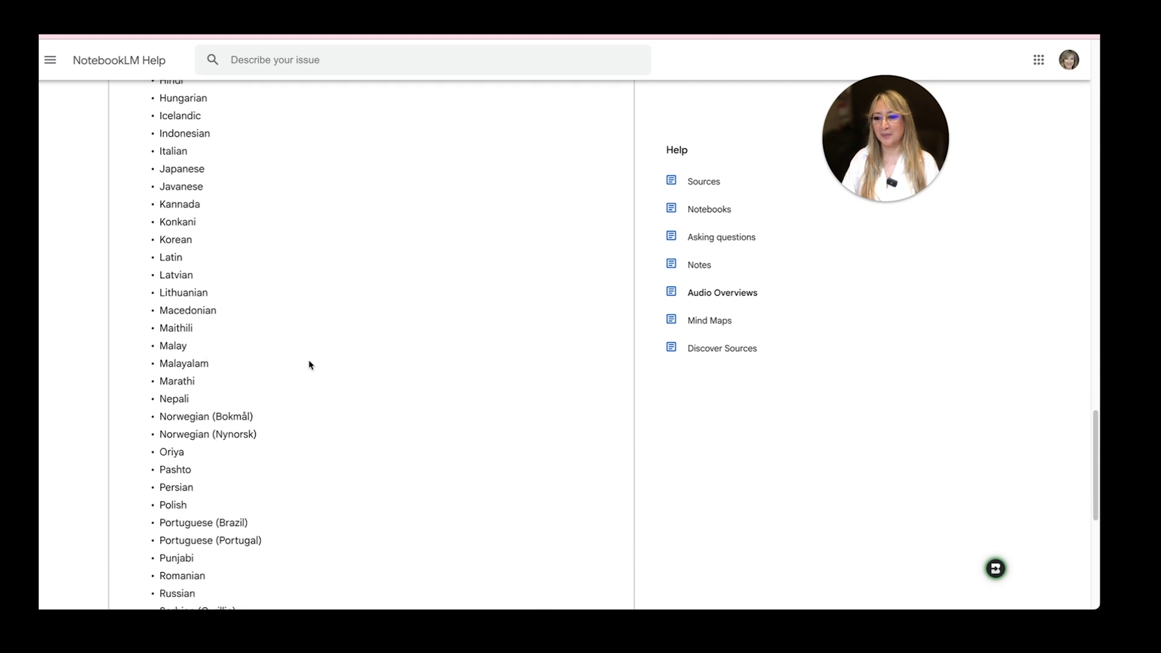
scroll(309, 363, up, 15)
scroll(309, 365, up, 3)
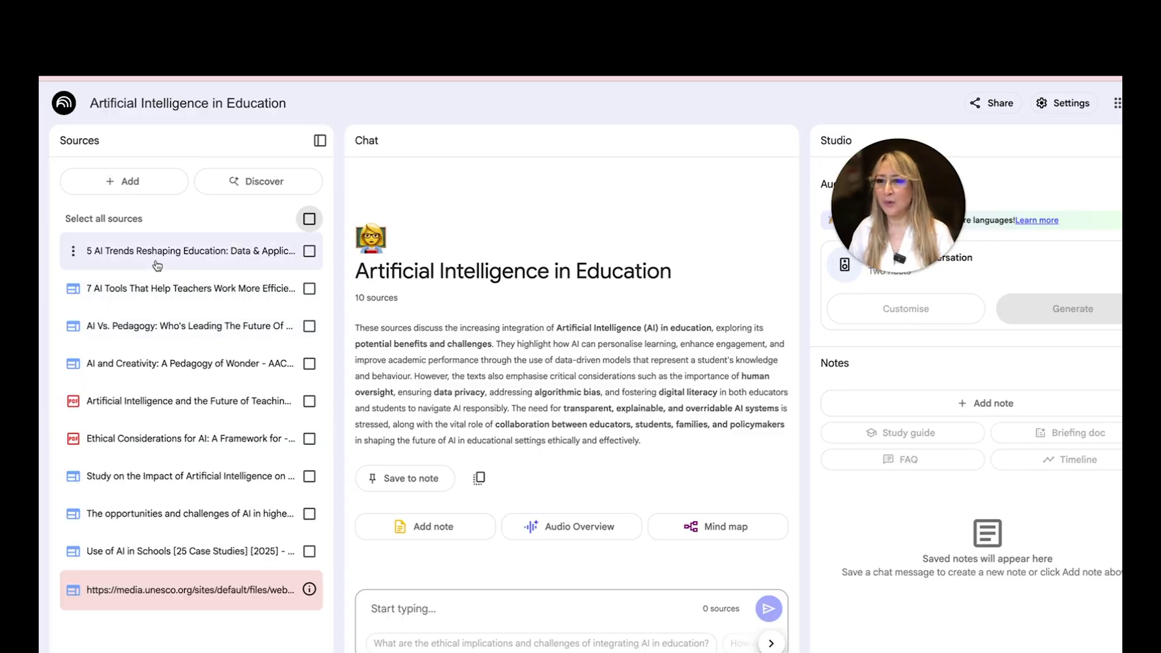
- Open the AI Vs. Pedagogy source guide, then its original eLearning Industry article in a new tab
click(142, 327)
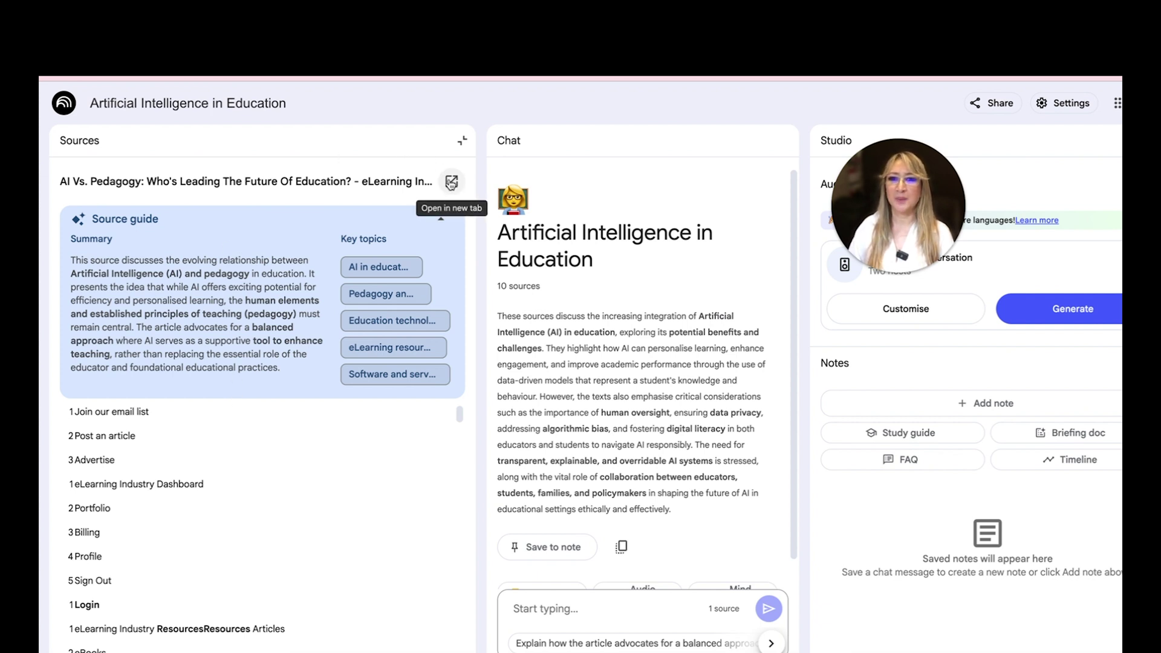
click(451, 183)
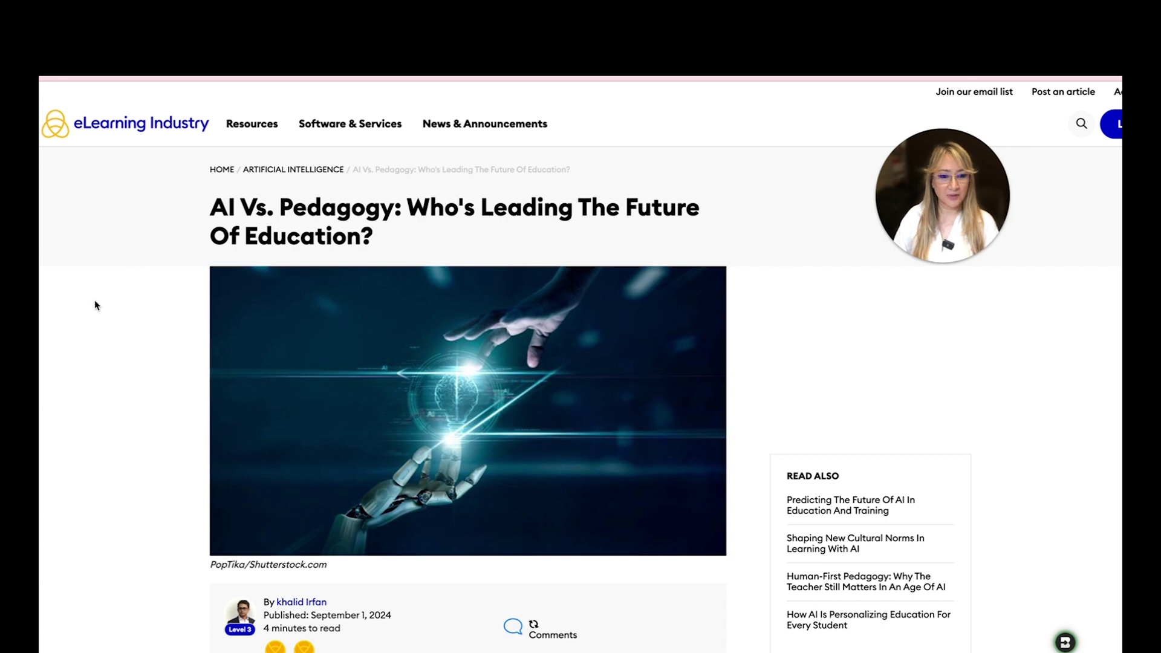
- Read down through the sections of the eLearning Industry 'AI Vs. Pedagogy' article
scroll(130, 312, down, 1)
scroll(130, 312, down, 3)
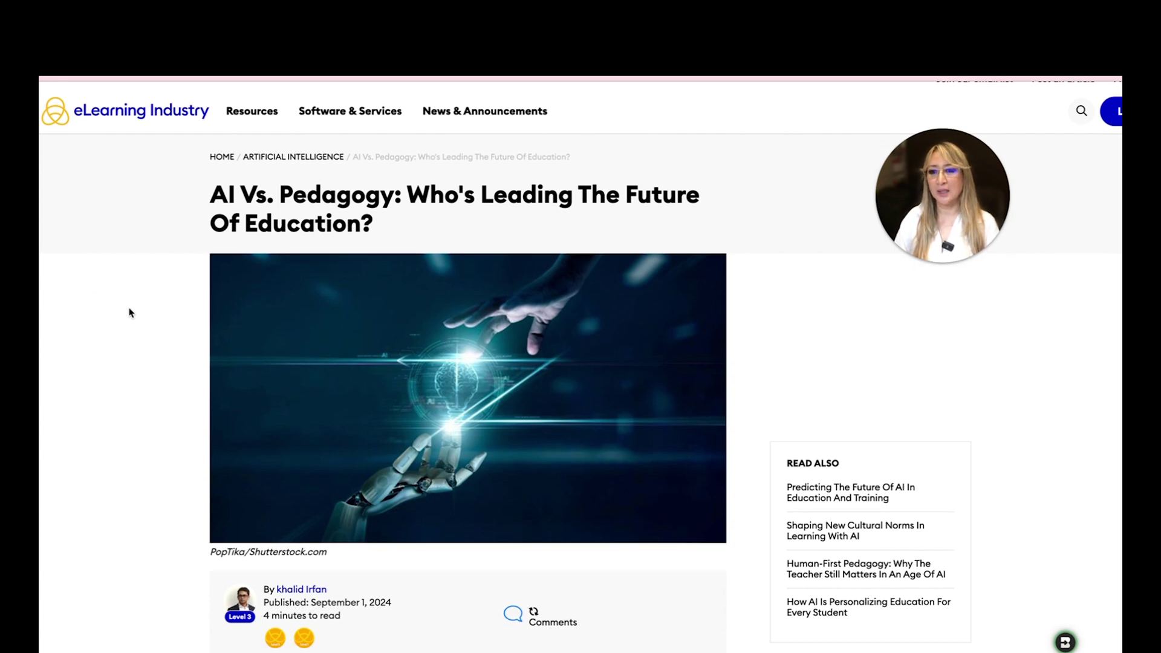
scroll(130, 312, down, 4)
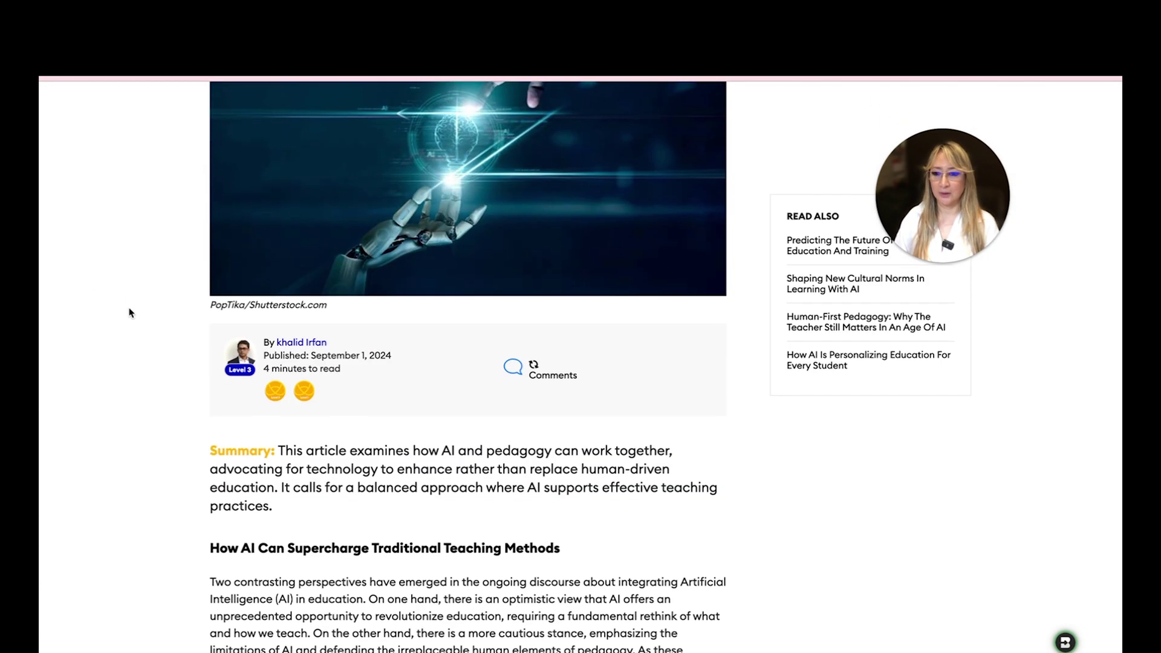
scroll(130, 312, down, 3)
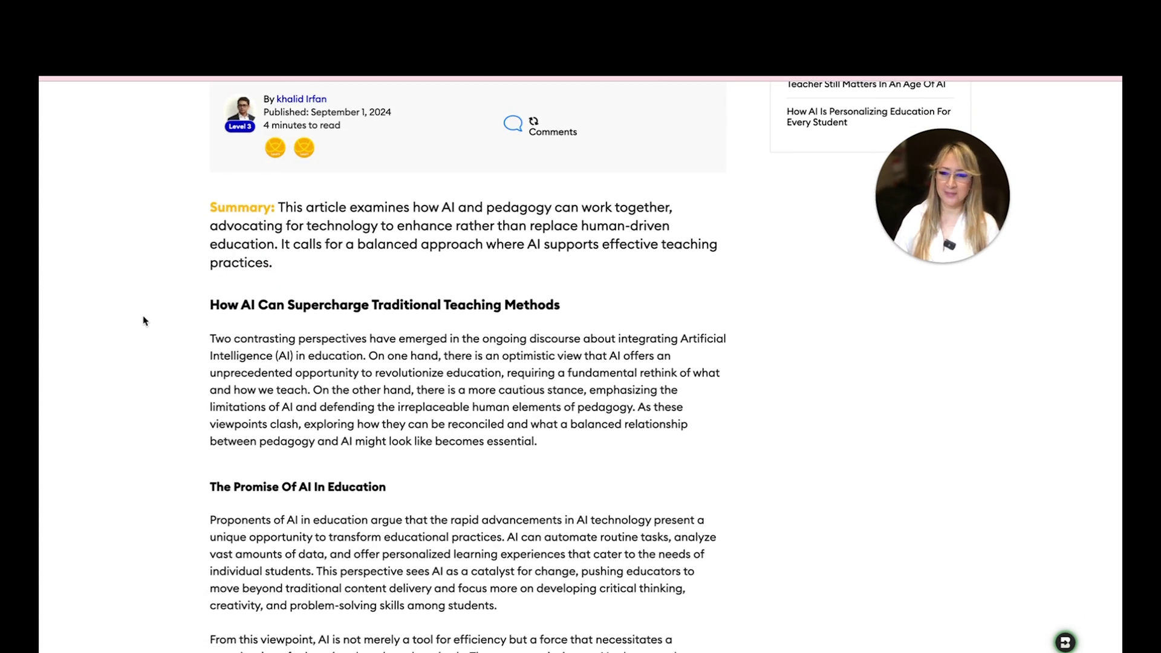
scroll(144, 320, down, 1)
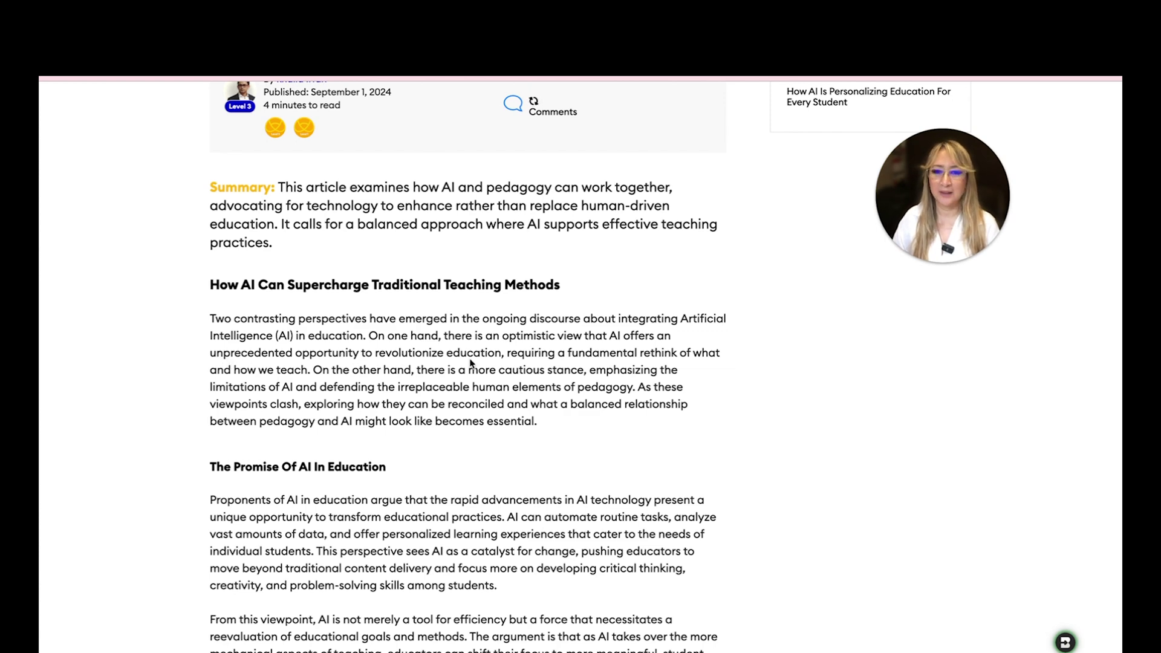
scroll(146, 437, down, 2)
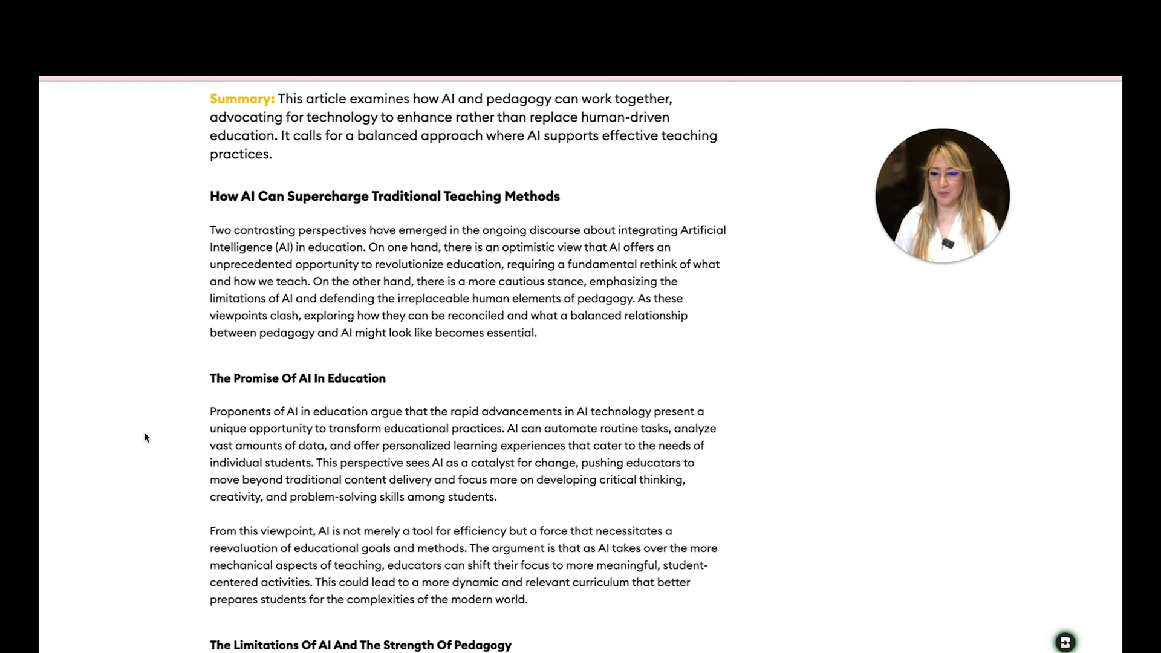
scroll(145, 437, down, 4)
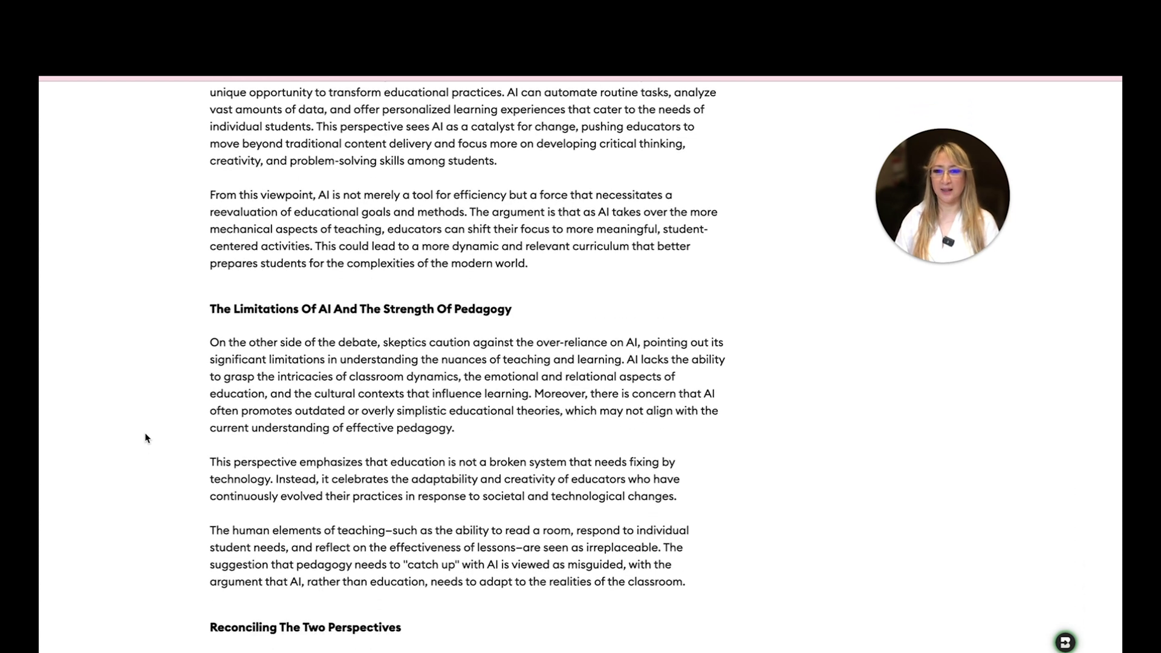
scroll(145, 437, down, 5)
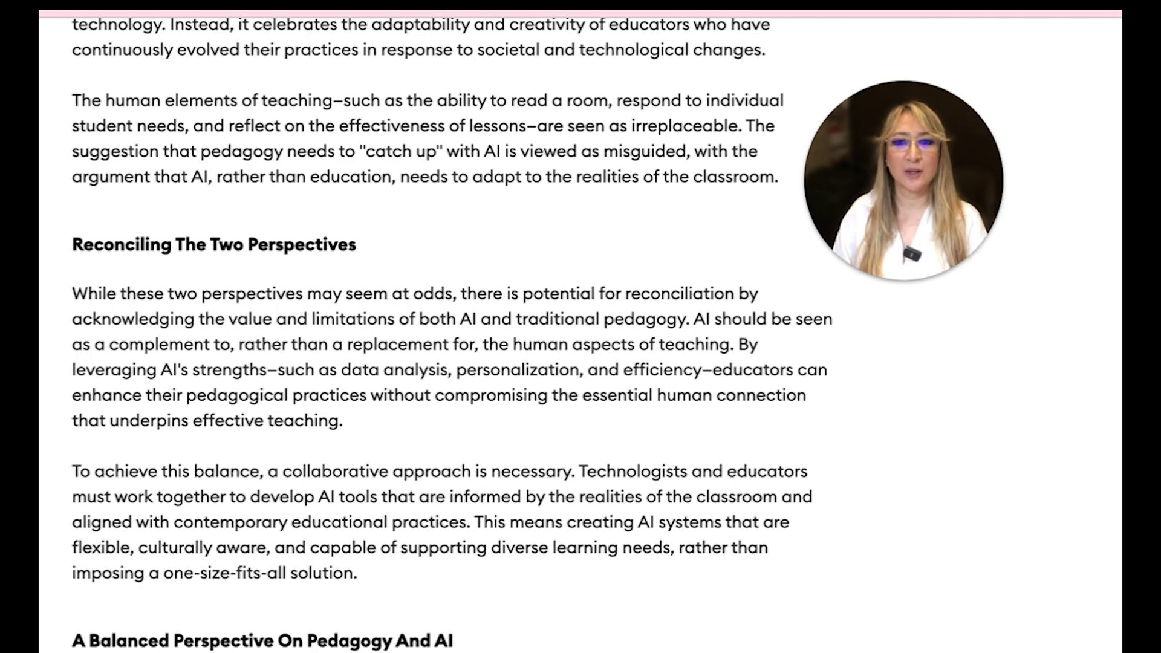
scroll(453, 332, down, 4)
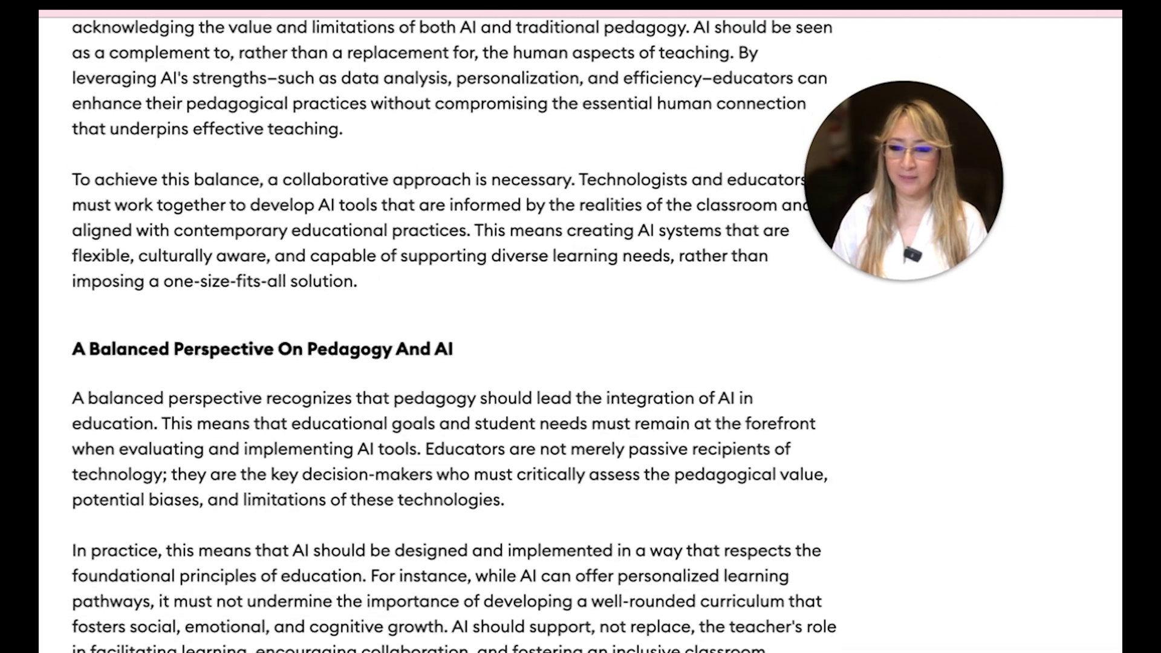
scroll(453, 333, up, 15)
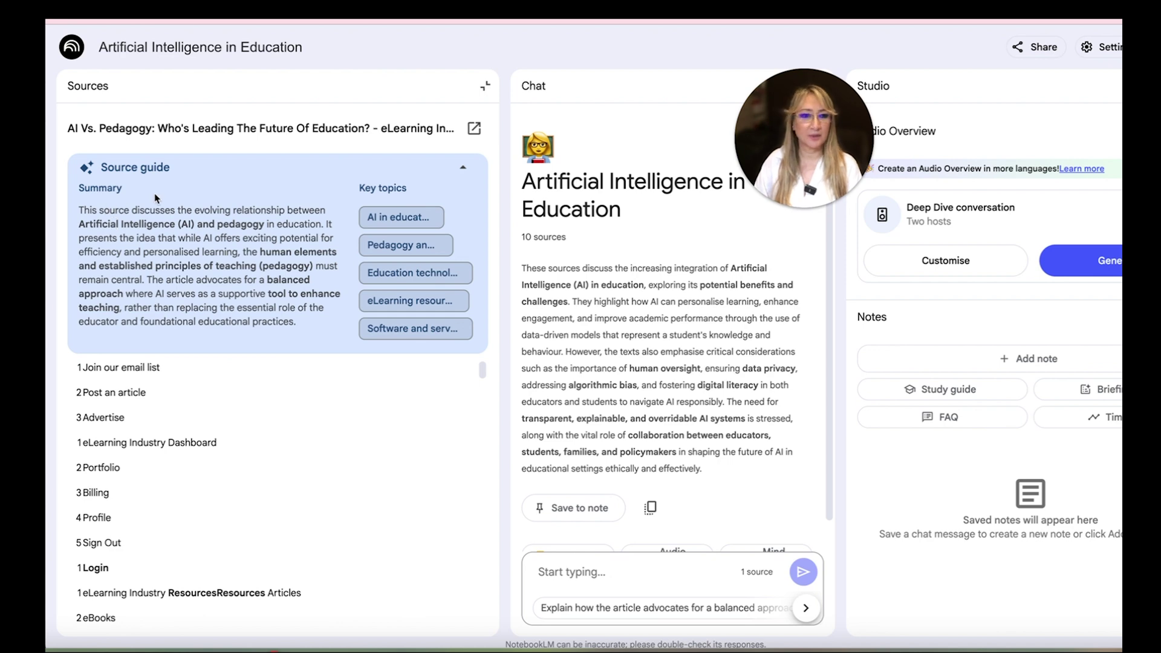
- Open the 'AI and Creativity: A Pedagogy of Wonder' guide from the source list, then its AACSB original
click(481, 91)
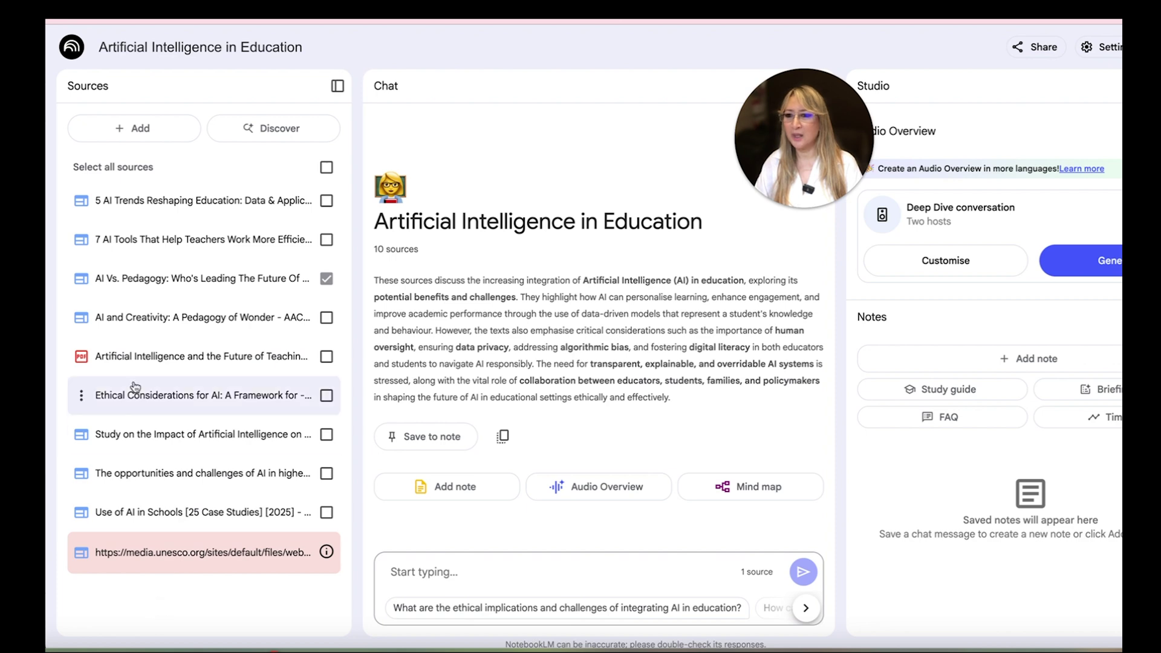
click(135, 325)
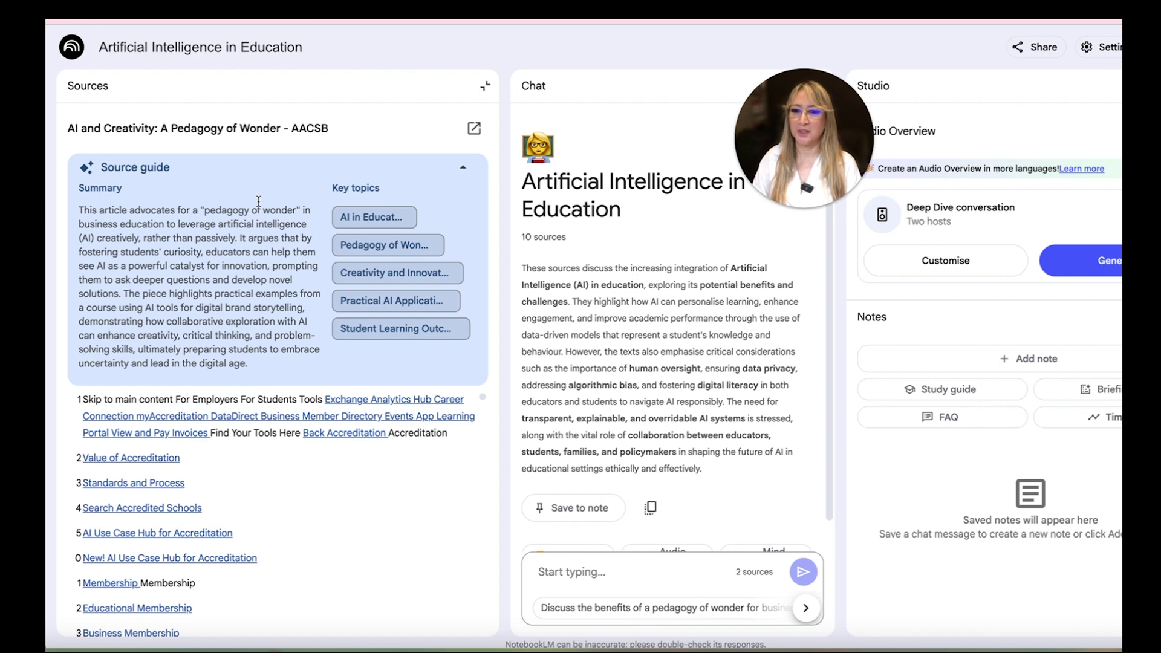
click(474, 129)
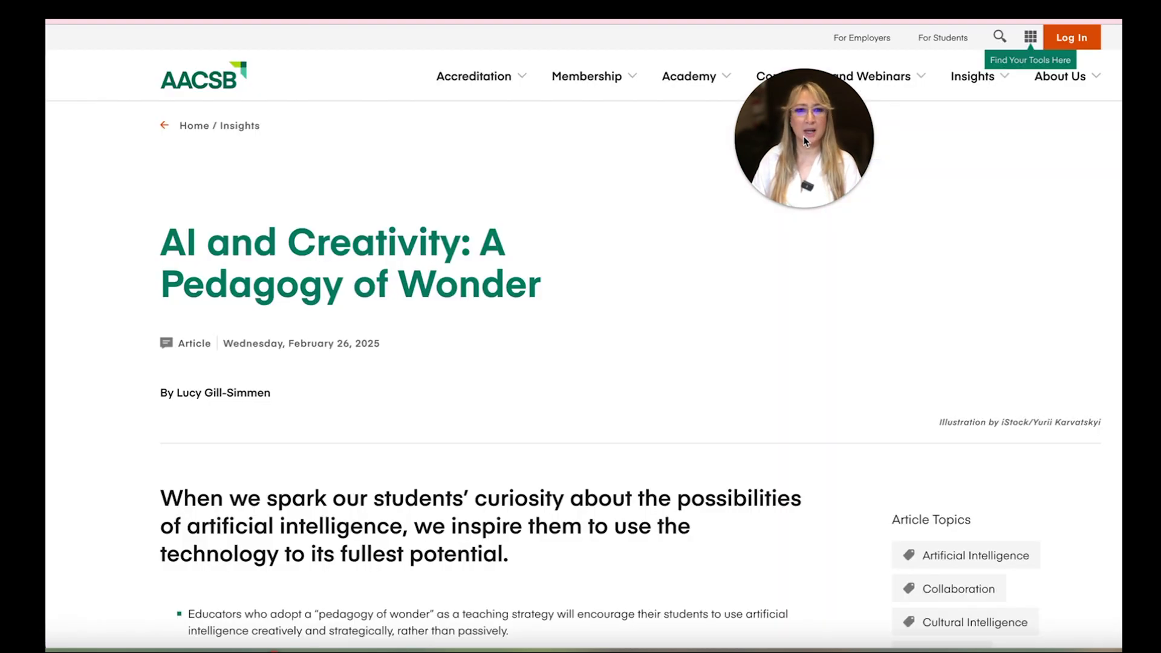
- Skim the AACSB article's opening statement and its three key takeaways
scroll(644, 268, down, 1)
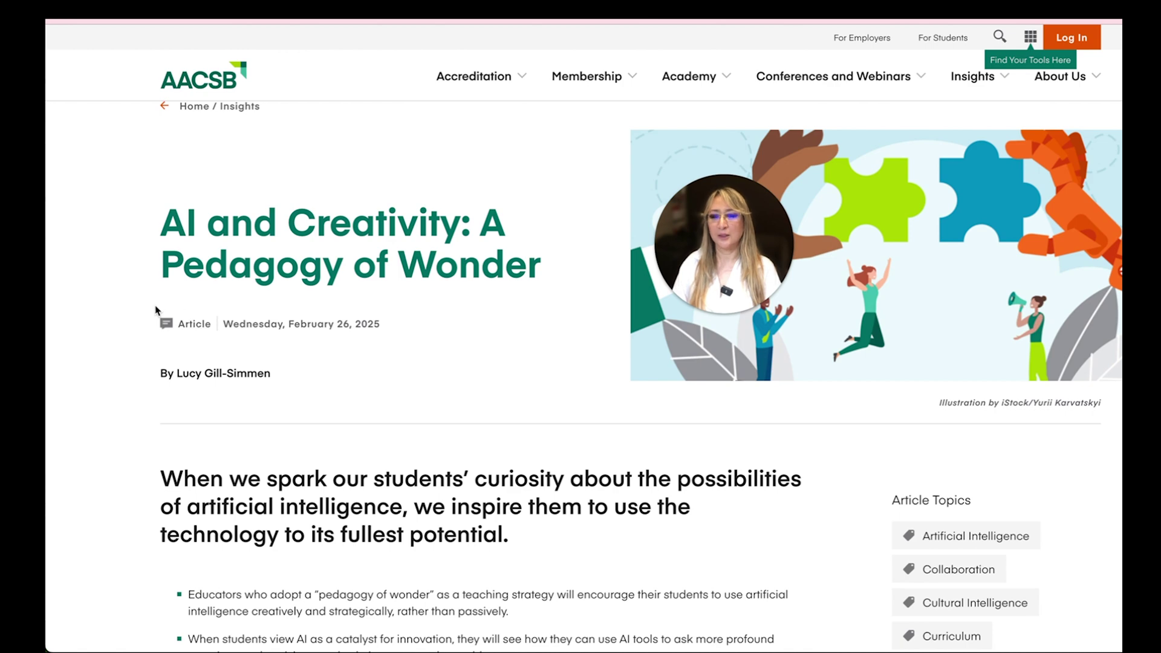
scroll(145, 312, down, 2)
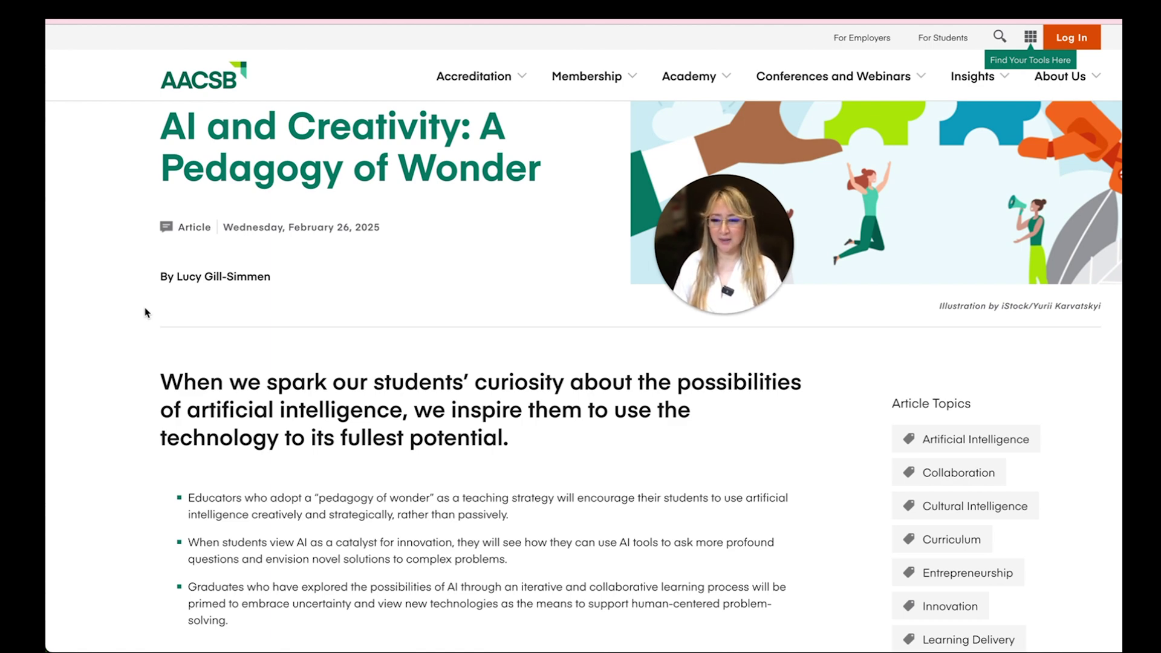
scroll(146, 311, up, 2)
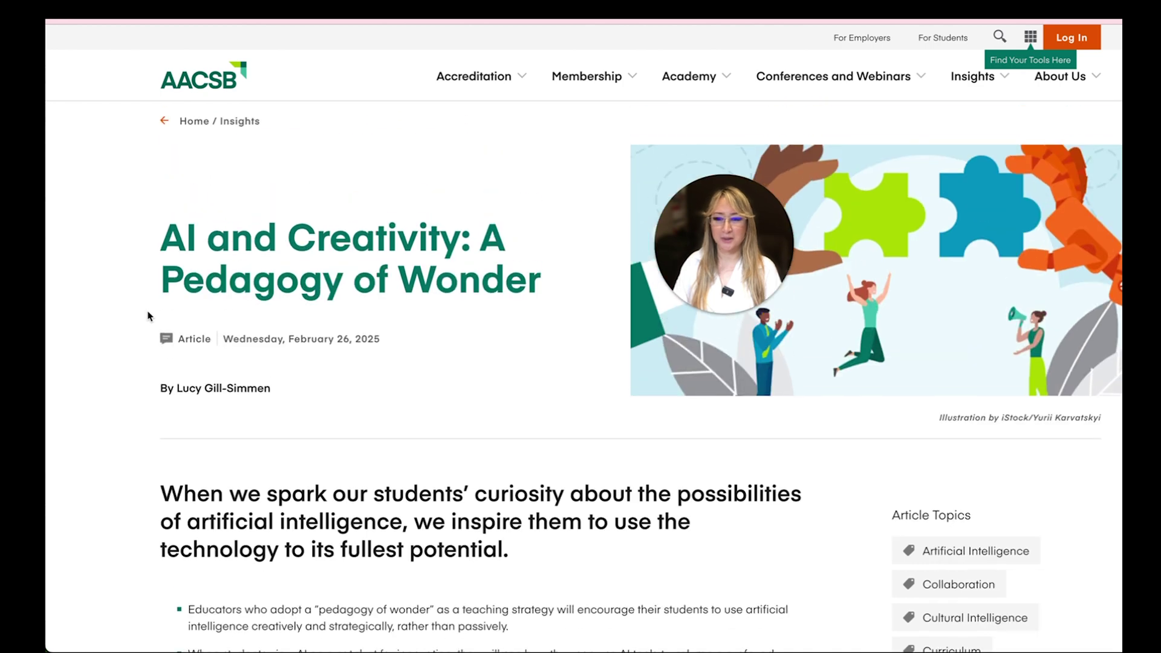